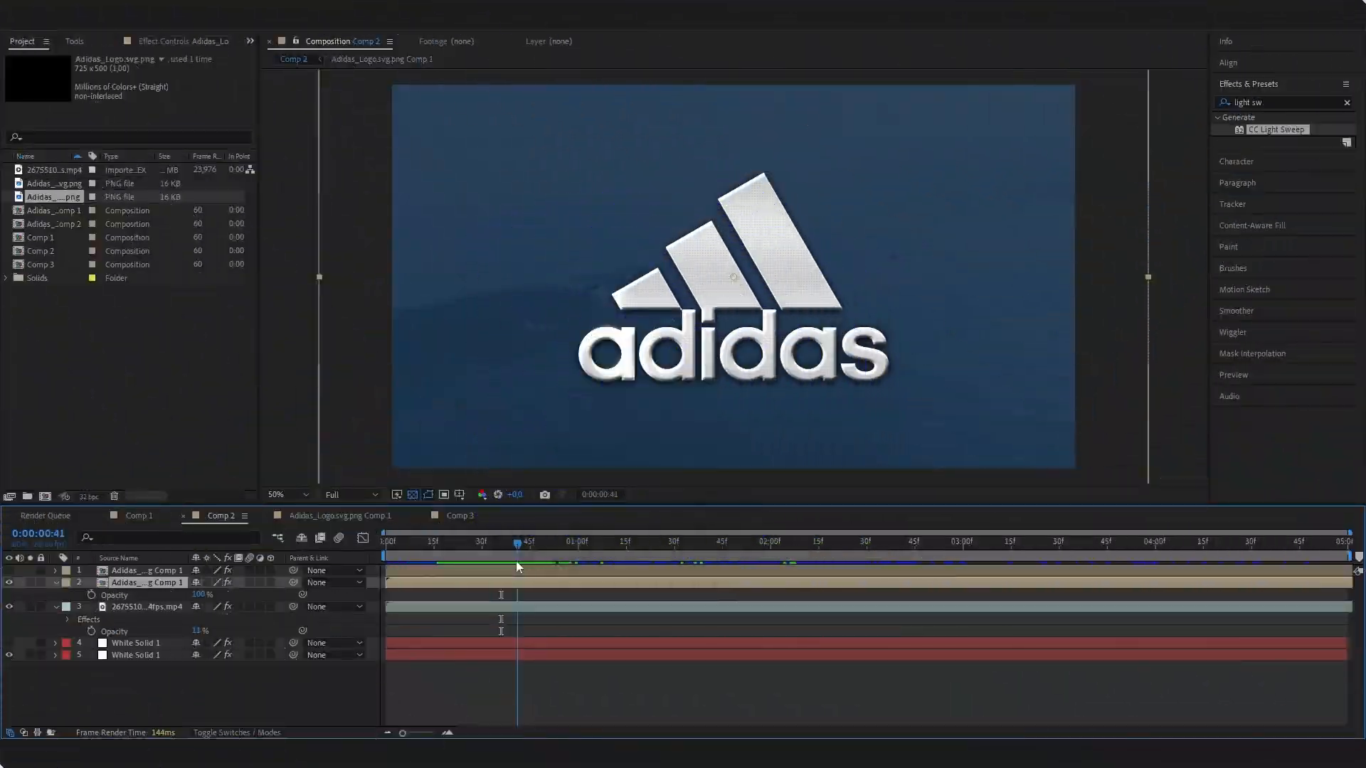
Scrub the Comp 2 timeline to preview the finished logo, then start a new composition from the Project panel
left_click_drag(516, 542, 492, 582)
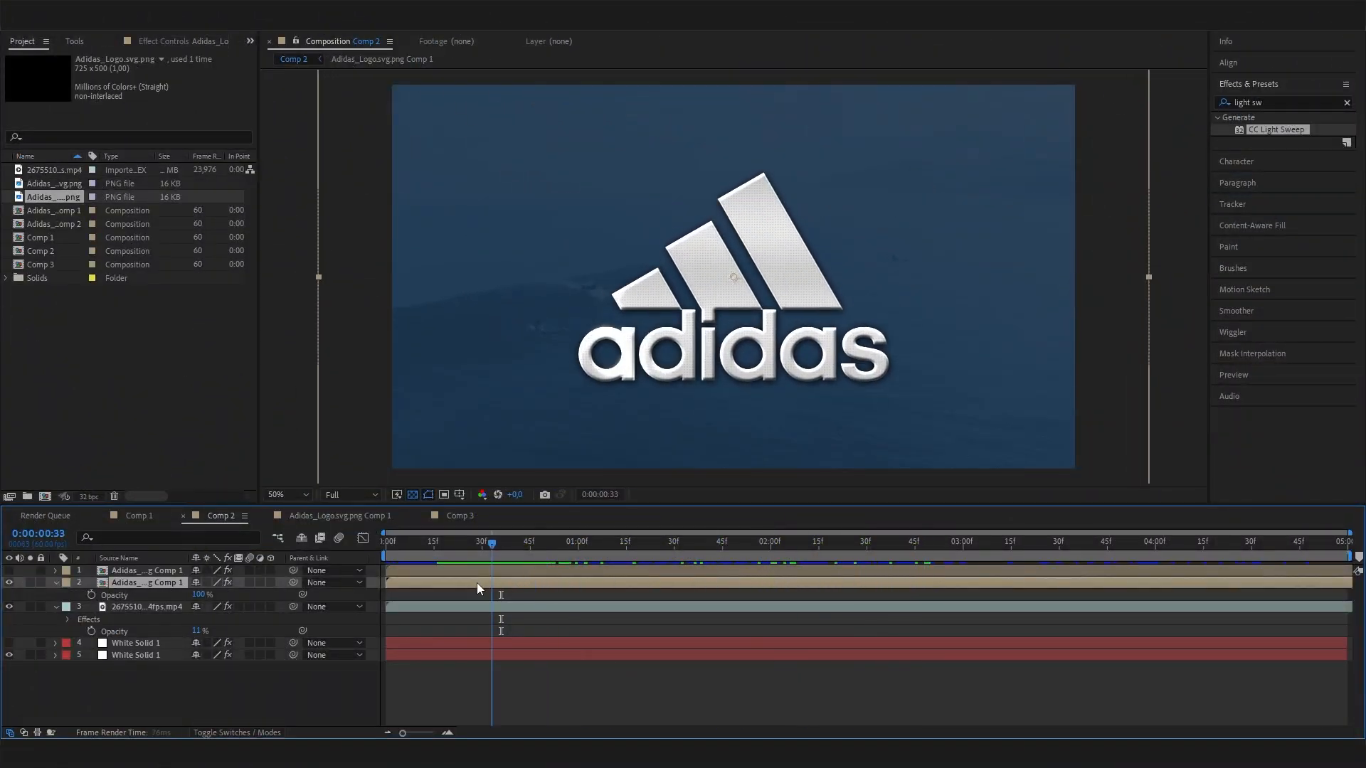
left_click_drag(477, 588, 738, 591)
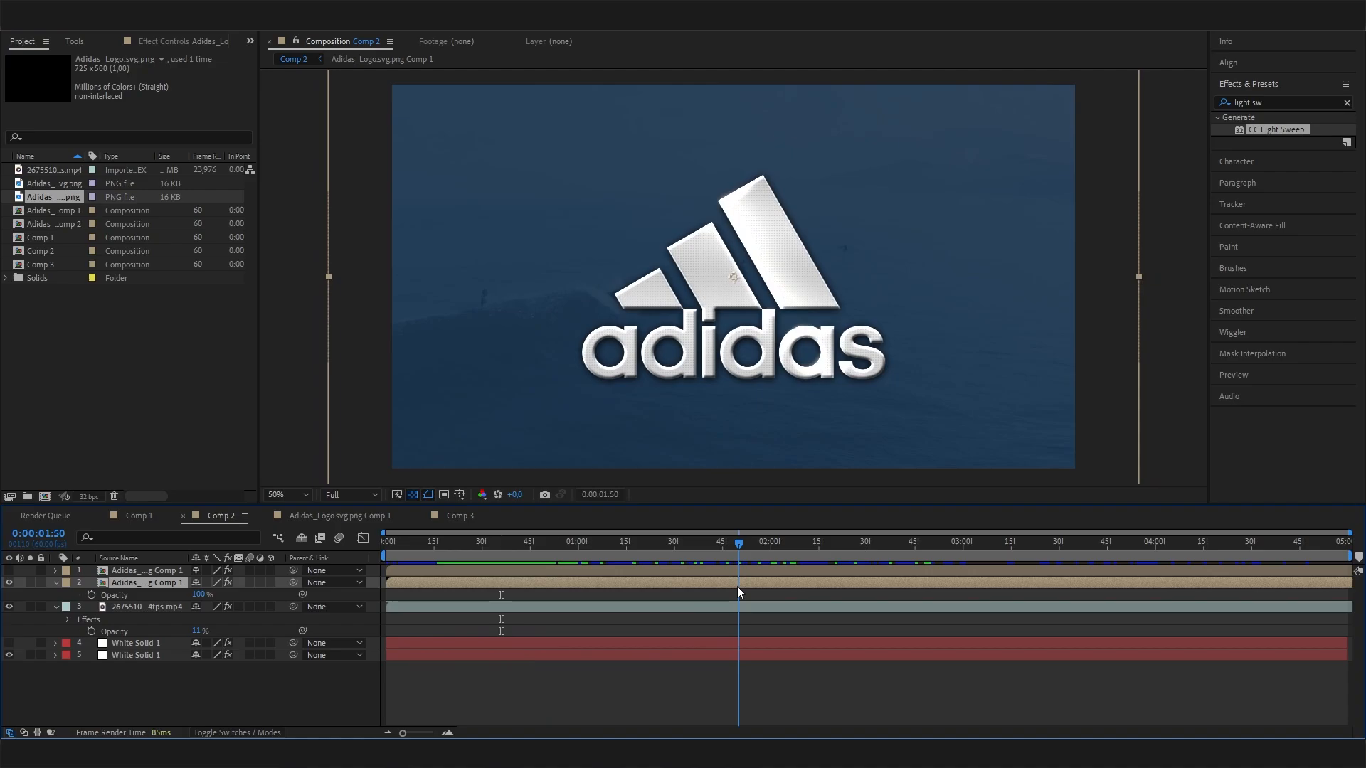
right_click(139, 423)
Create the new 1920×1080 composition Comp 4 and place the Adidas logo PNG into its timeline
left_click(239, 430)
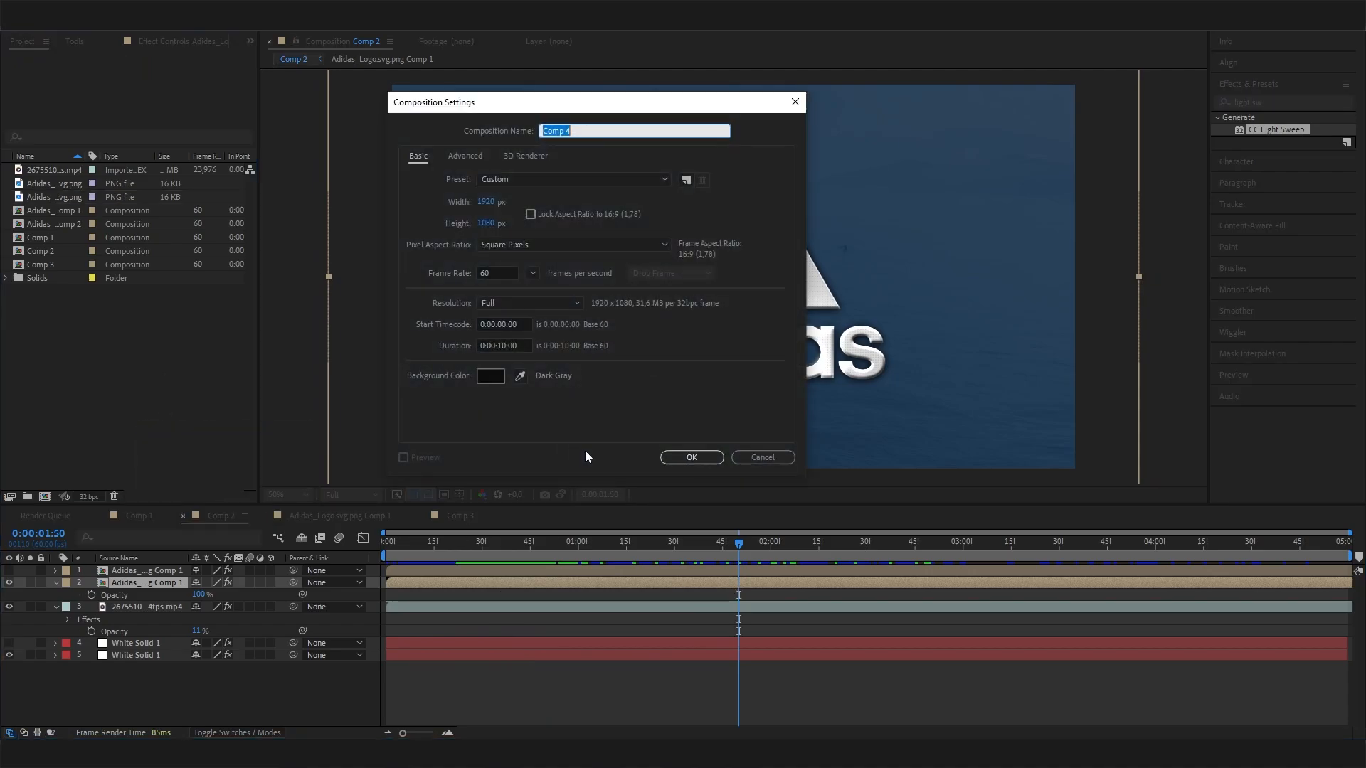
left_click(693, 459)
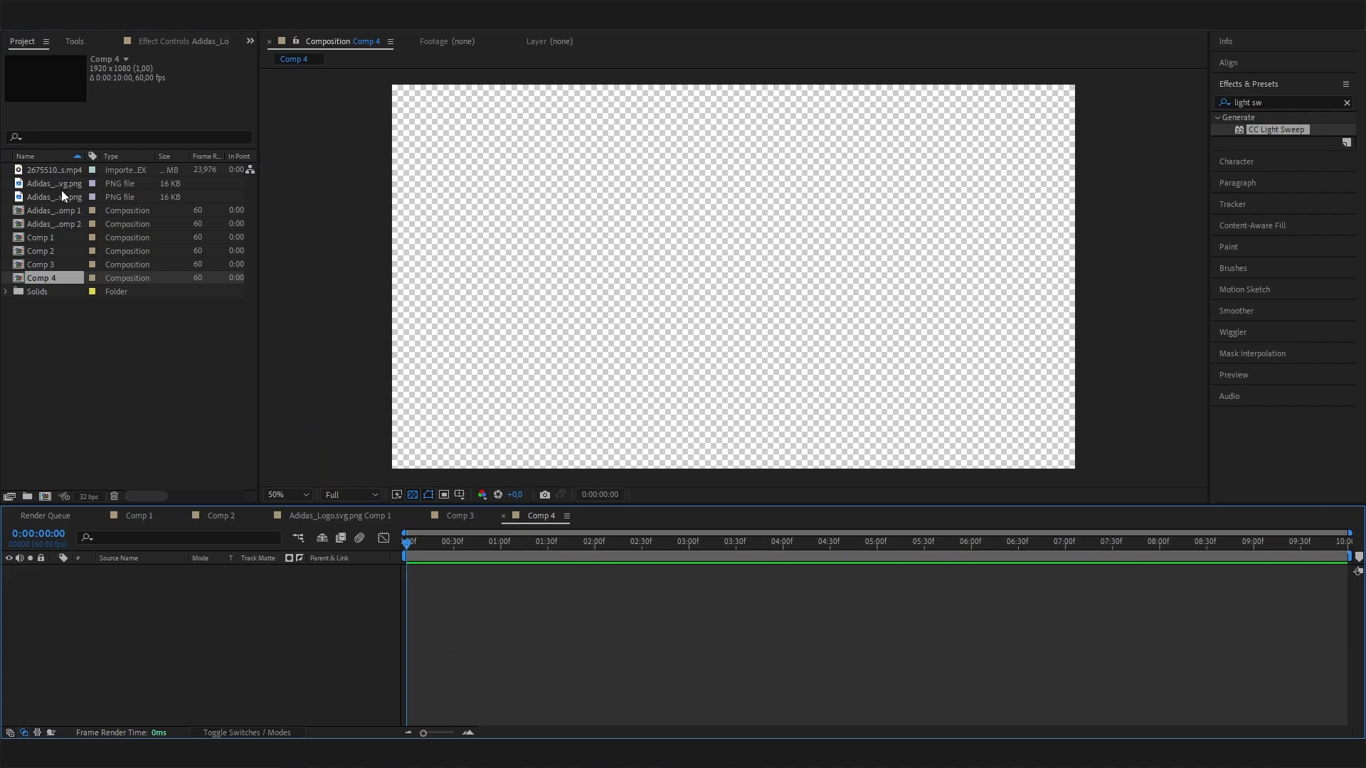
left_click_drag(61, 196, 210, 609)
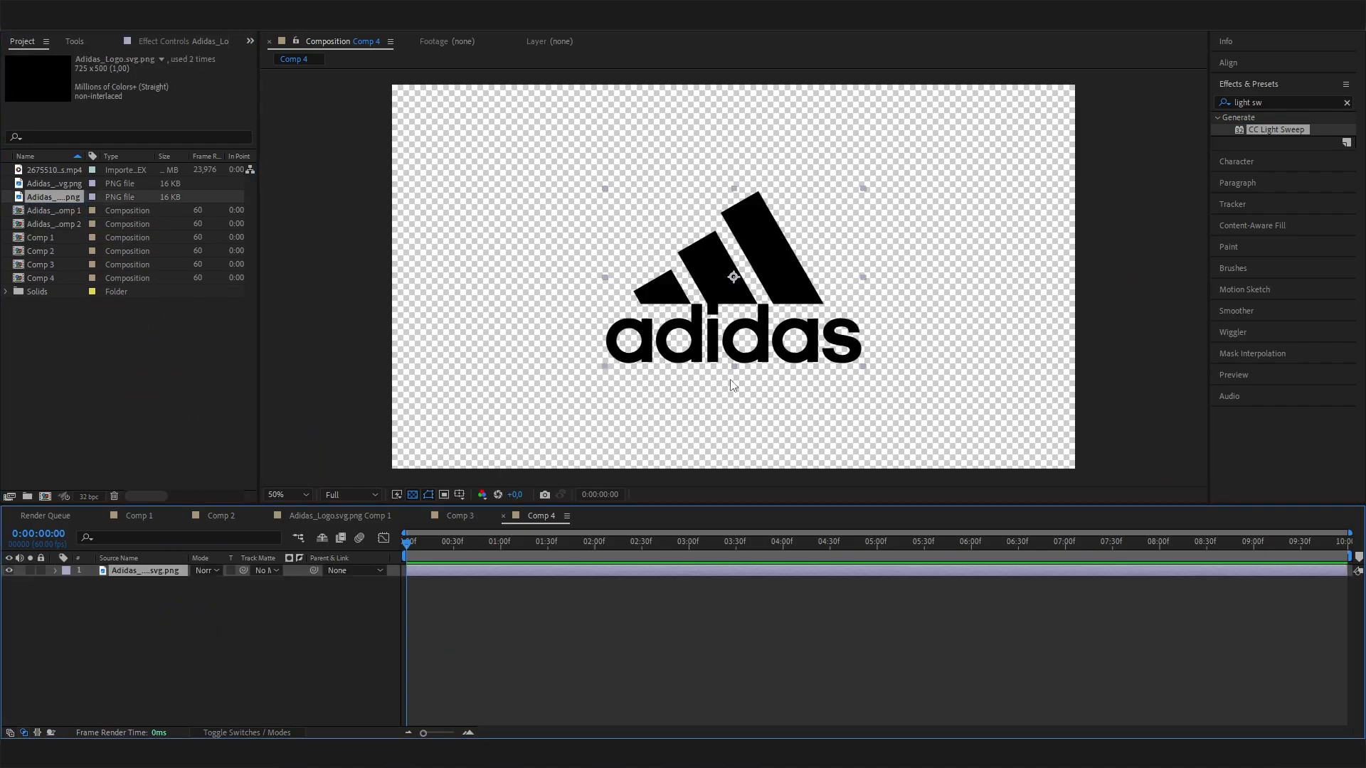
Deselect the logo layer and hide it with its eye switch
left_click(238, 612)
left_click(153, 570)
left_click(138, 583)
left_click(8, 571)
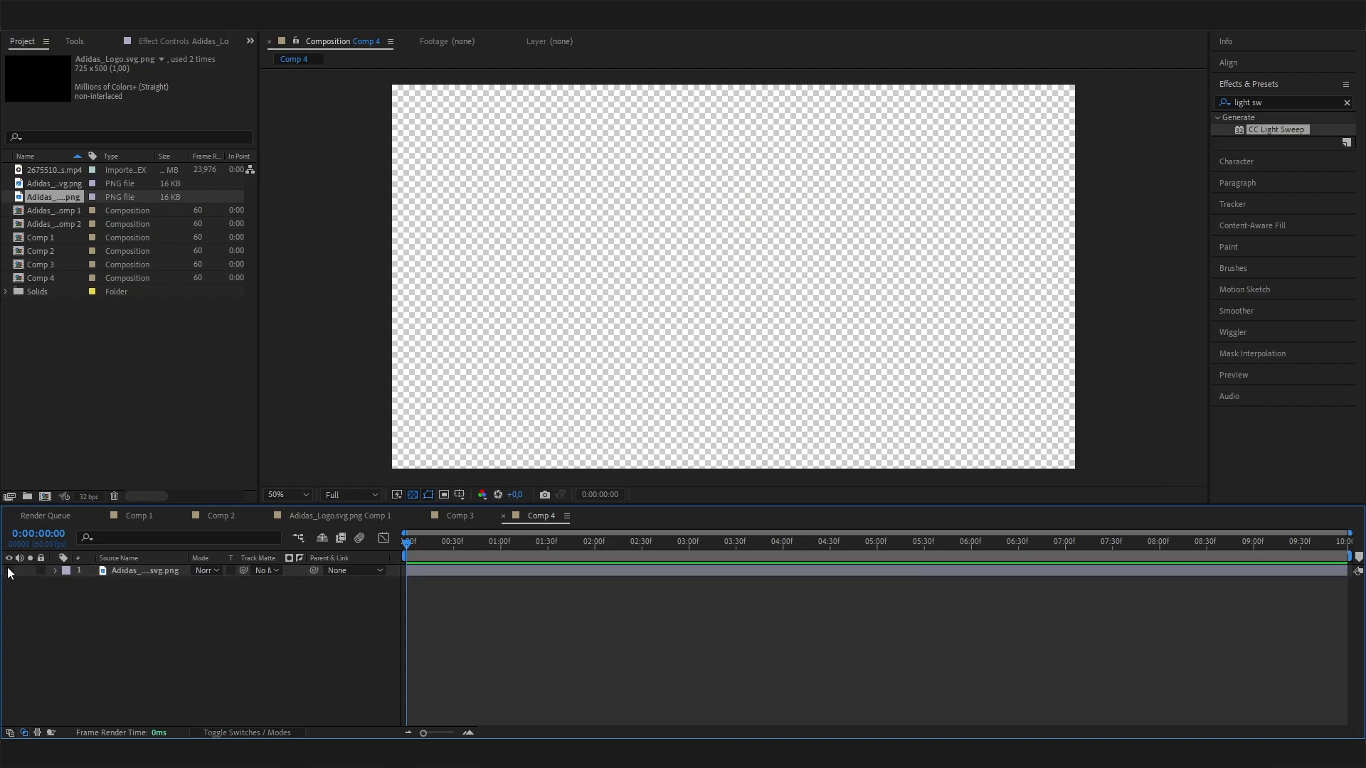
Add a dark royal blue solid, move it beneath the logo layer and expand the logo's properties
right_click(184, 602)
mouse_move(267, 439)
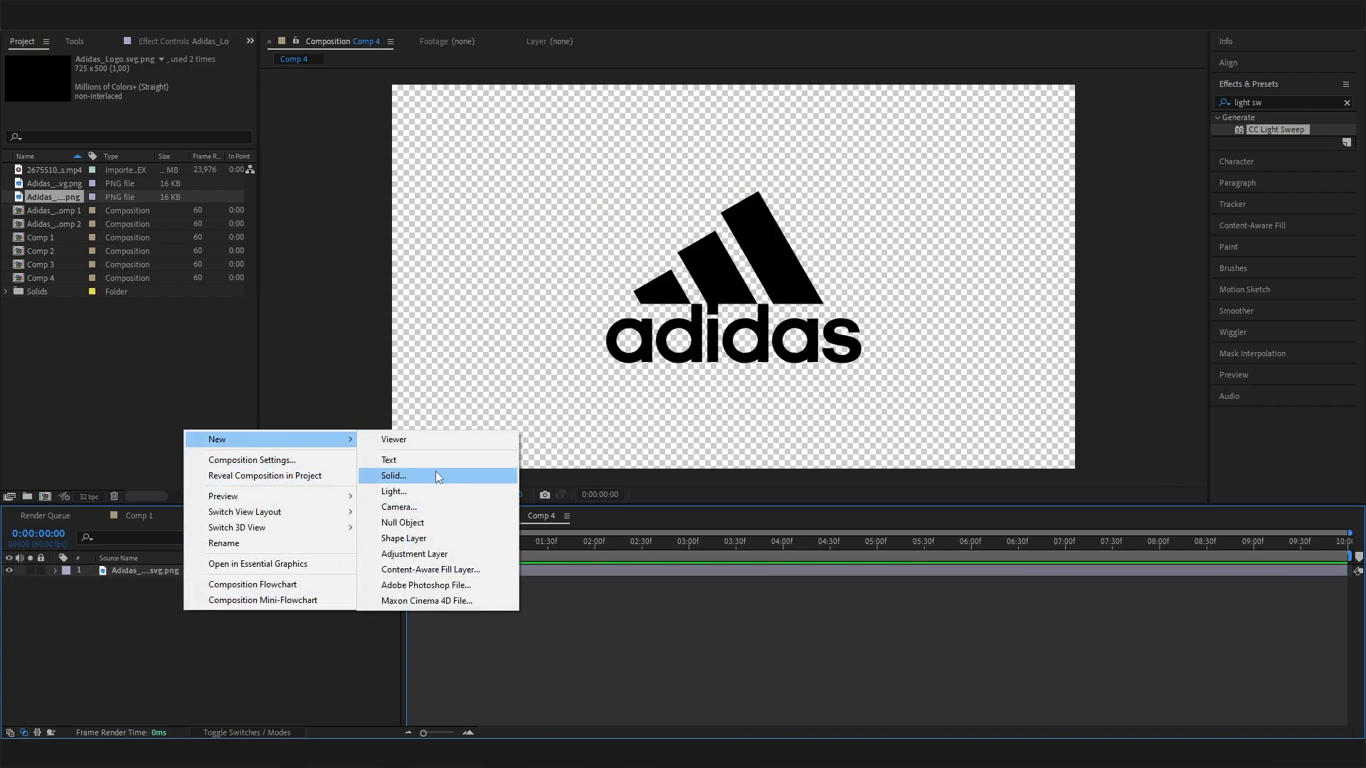
left_click(435, 474)
left_click(164, 249)
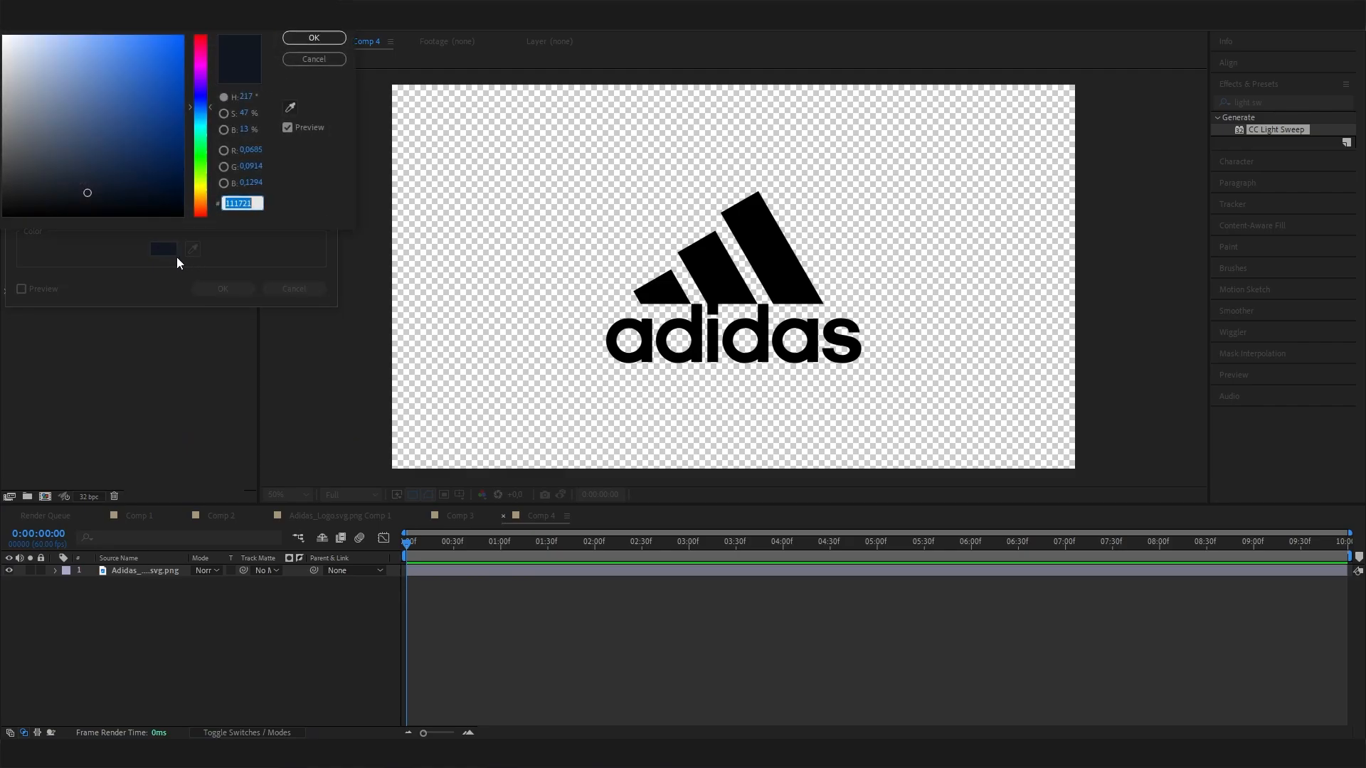
left_click(289, 41)
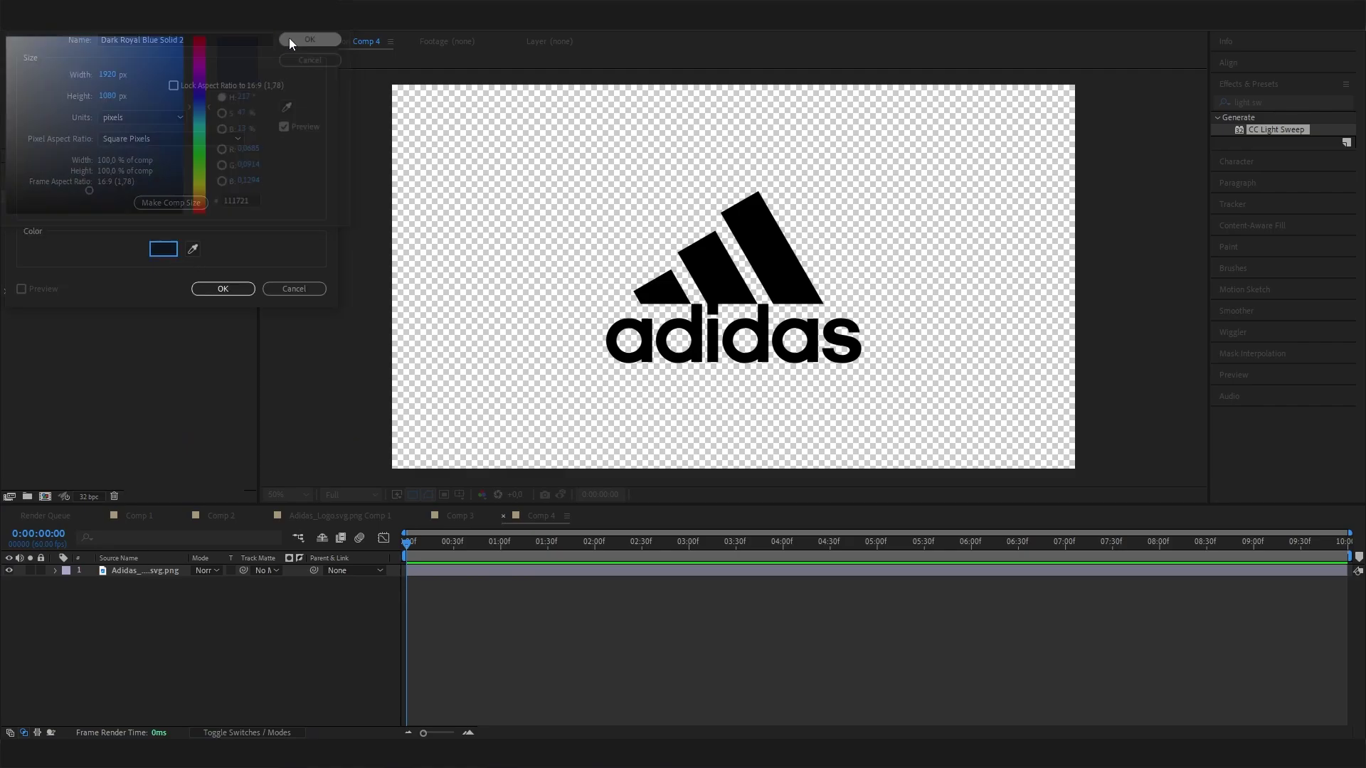
left_click(223, 289)
mouse_move(119, 588)
left_mouse_down()
mouse_move(130, 570)
mouse_move(155, 569)
left_mouse_up()
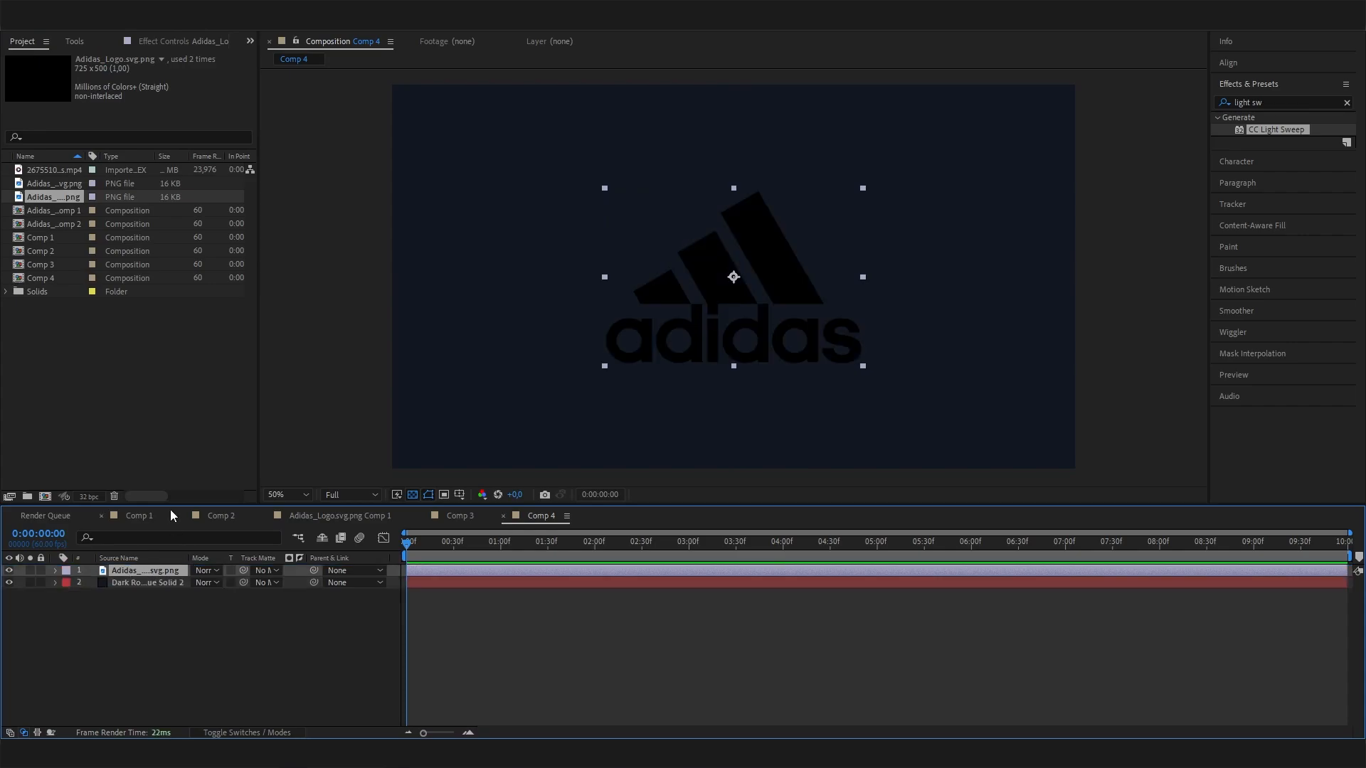
left_click(55, 571)
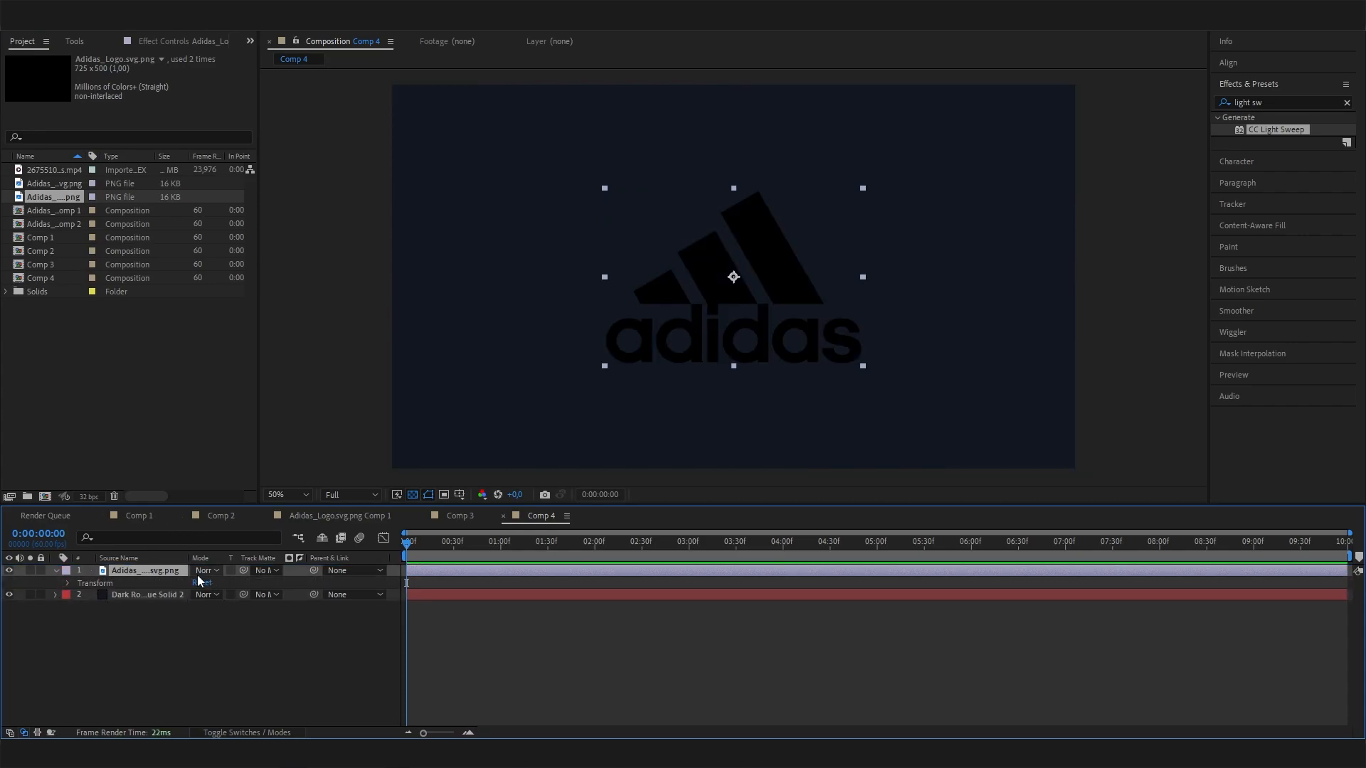
Apply a Gradient Overlay layer style to the logo and reveal its settings
right_click(163, 585)
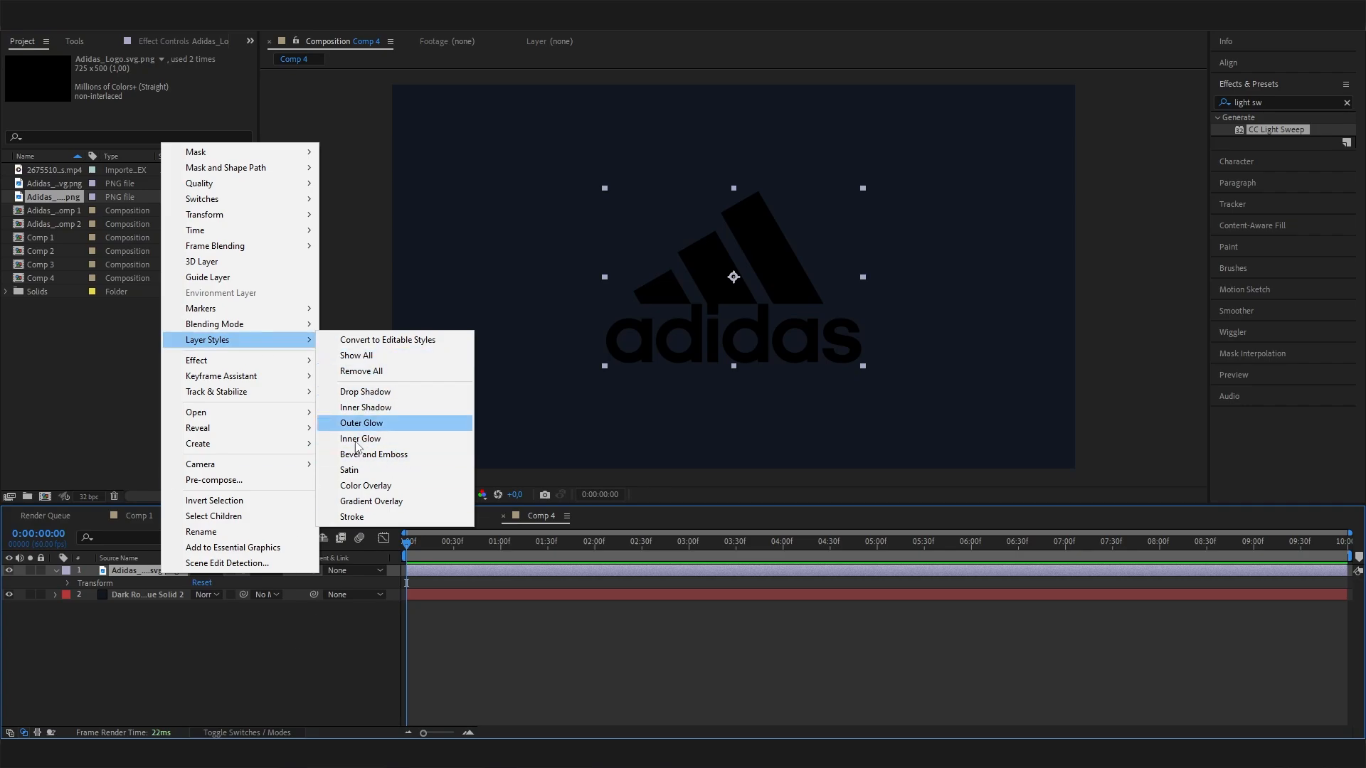
left_click(200, 608)
right_click(175, 574)
mouse_move(256, 339)
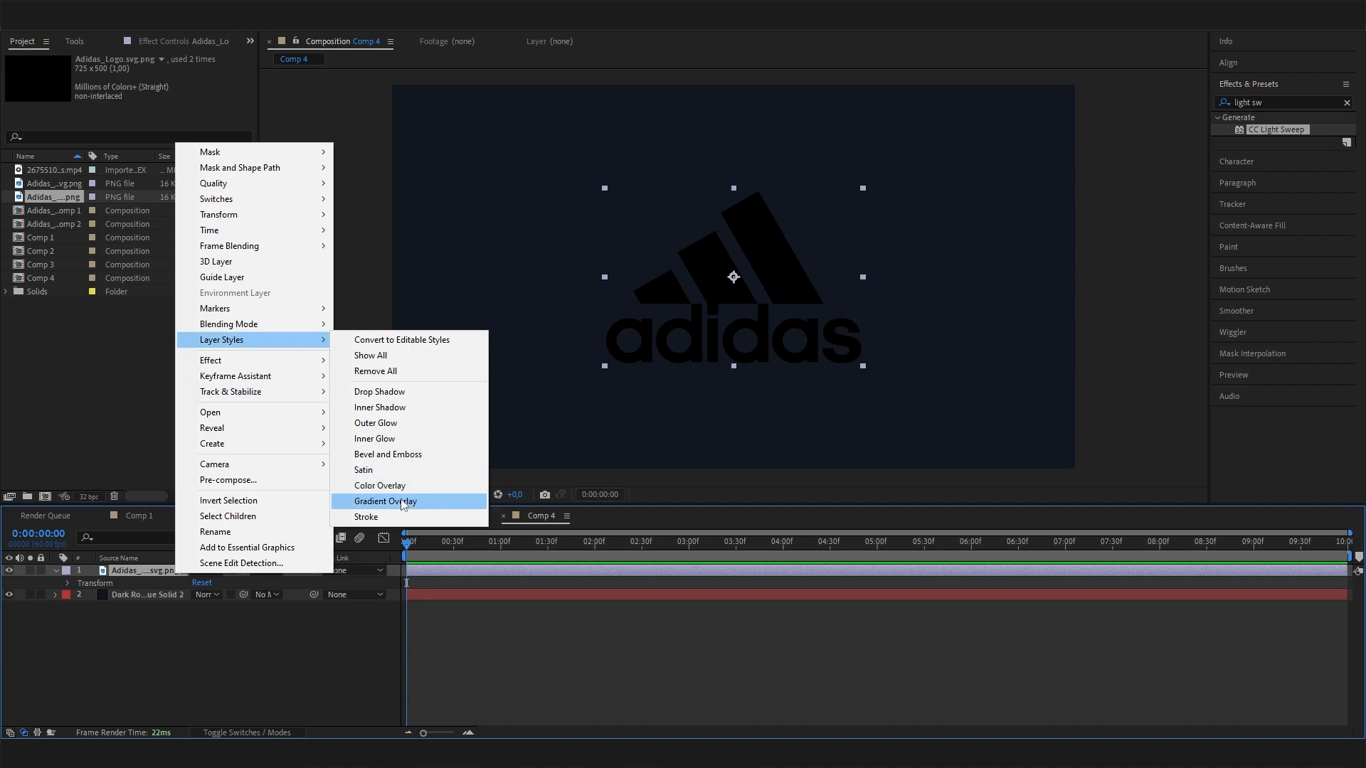
left_click(385, 500)
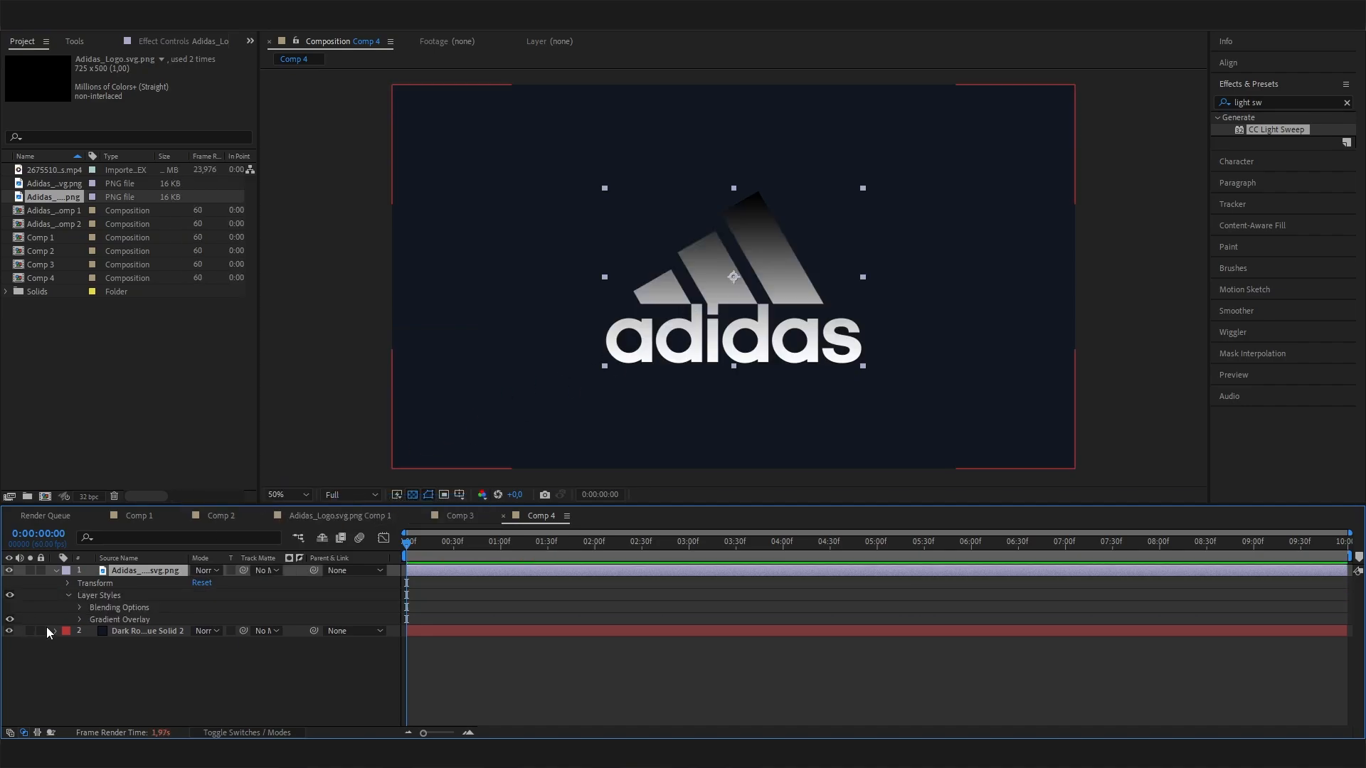
left_click(79, 618)
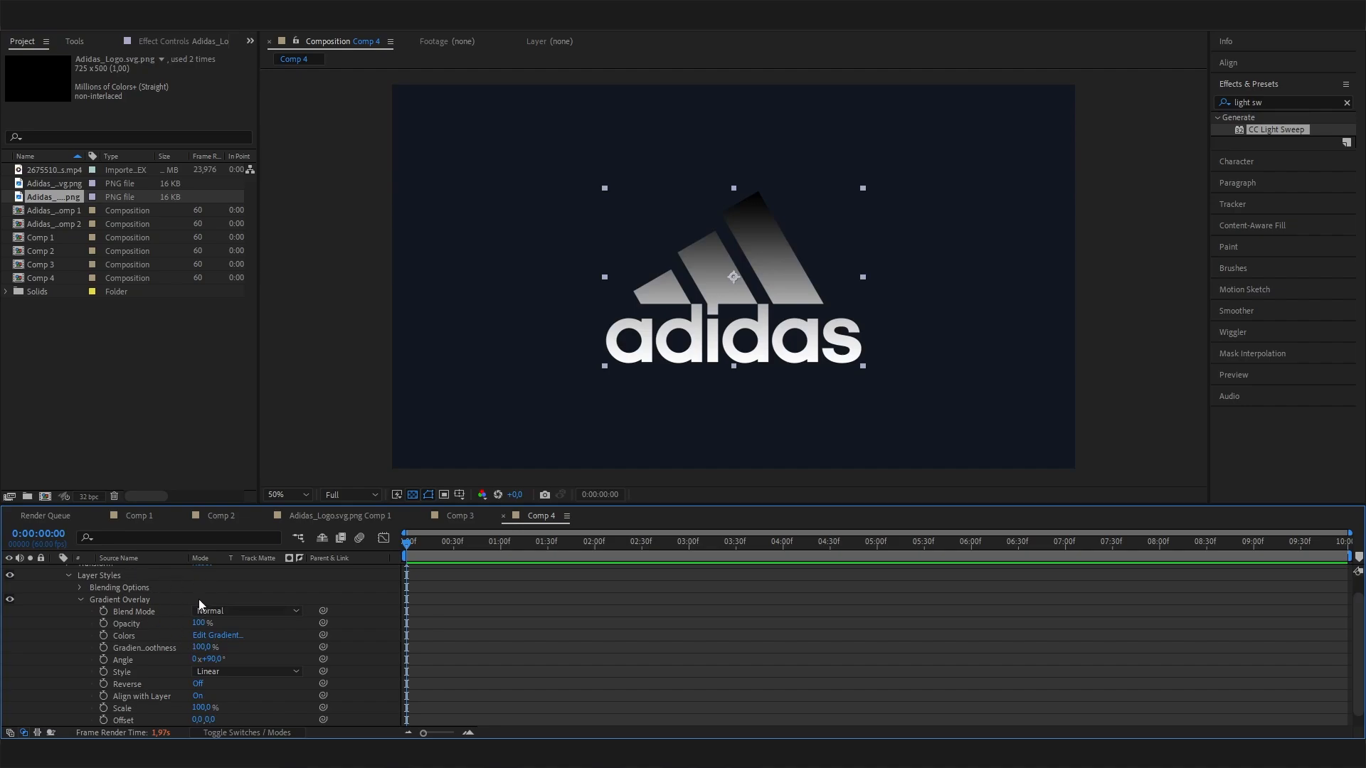
In the Gradient Editor set the left stop to grey #BABABA and add a near-white stop around 22%
left_click(204, 638)
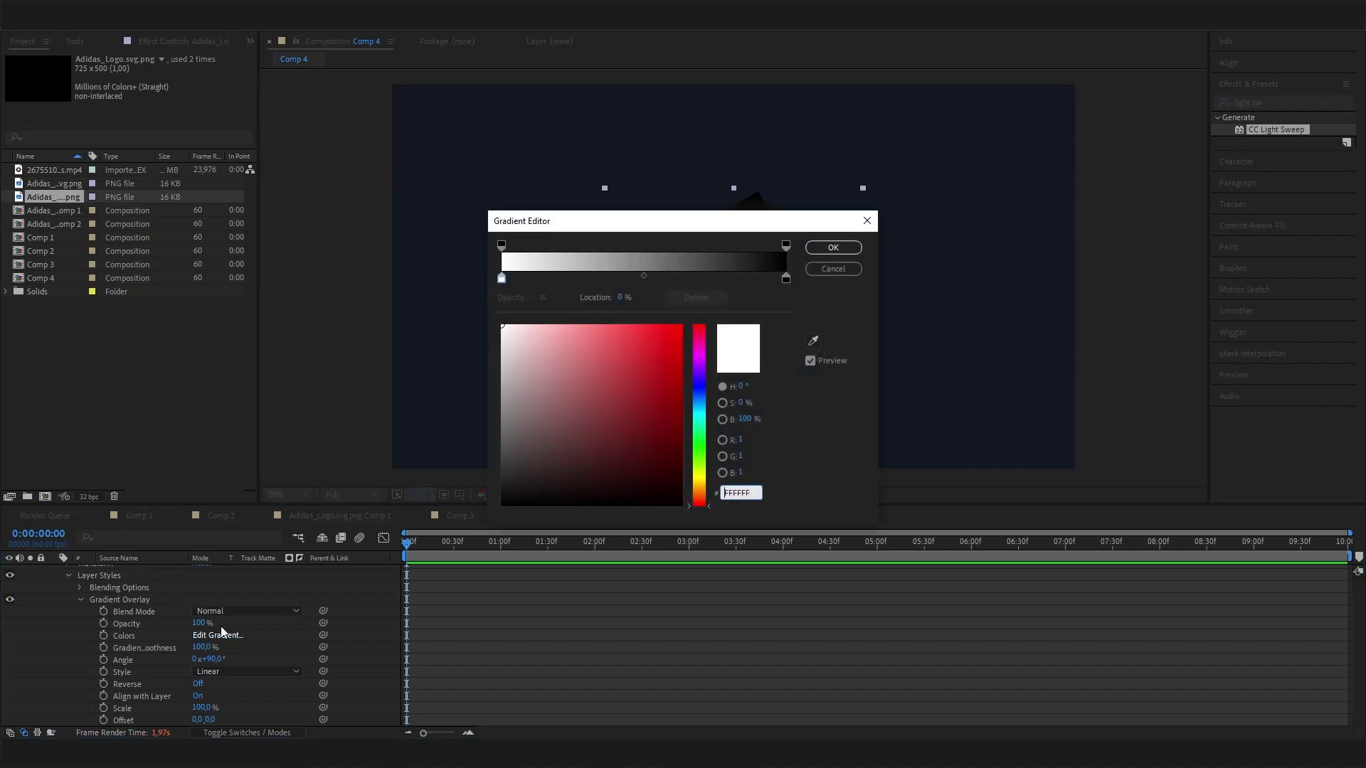
left_click(504, 279)
left_click(501, 375)
left_click(501, 373)
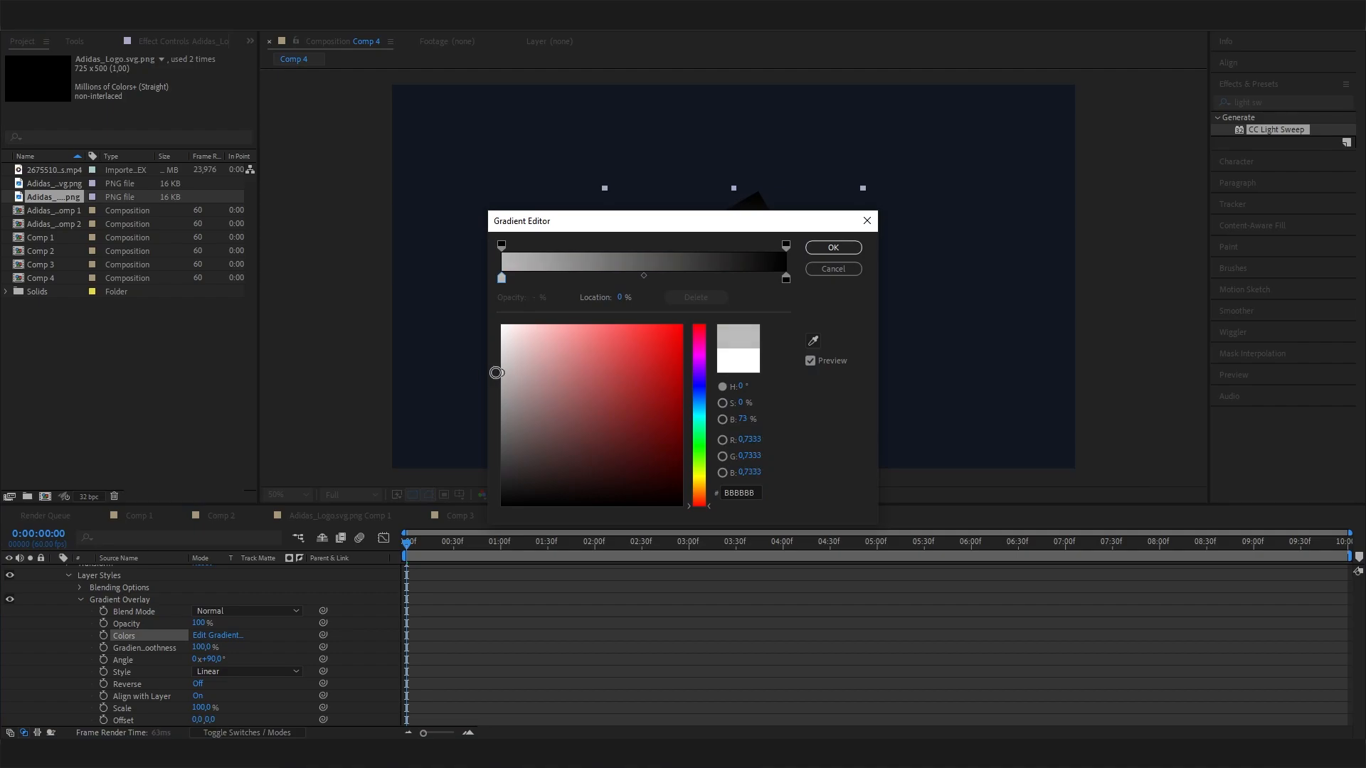
left_click(567, 280)
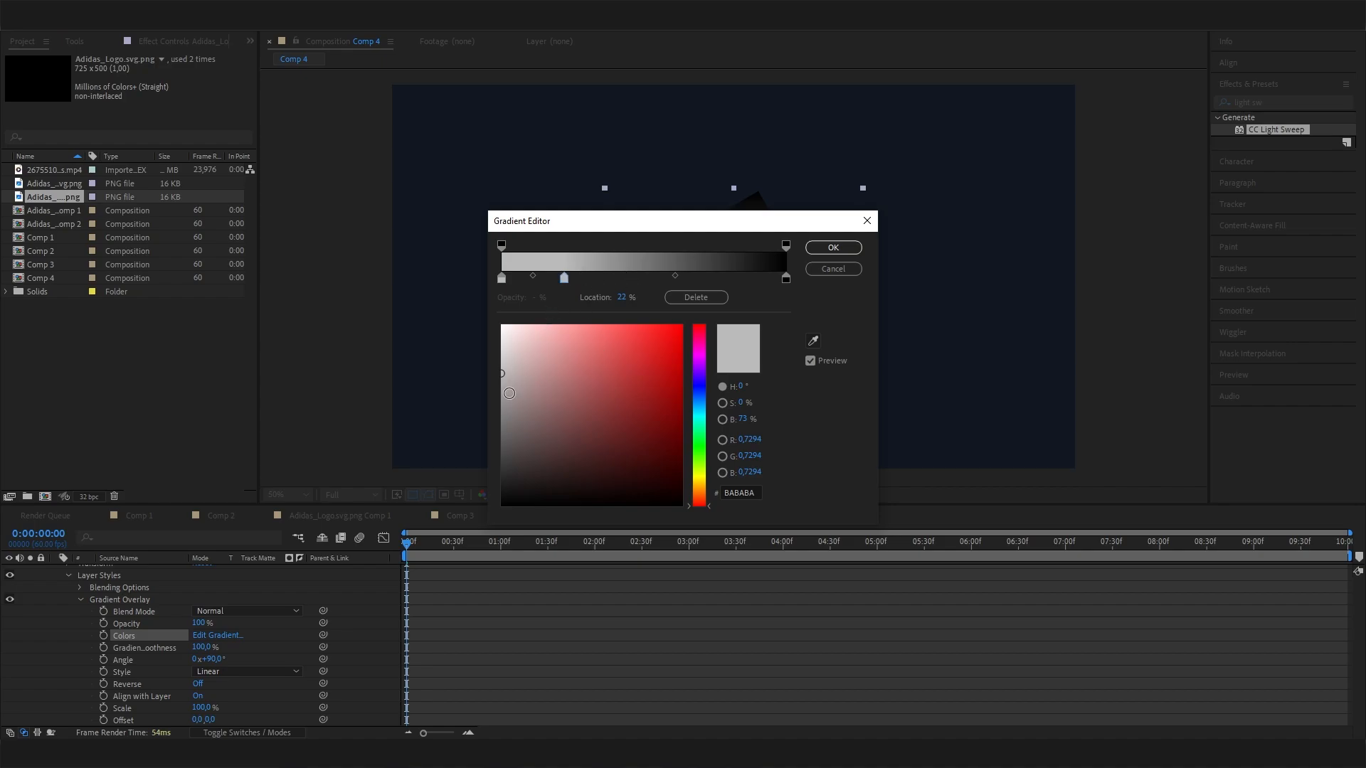
left_click(503, 337)
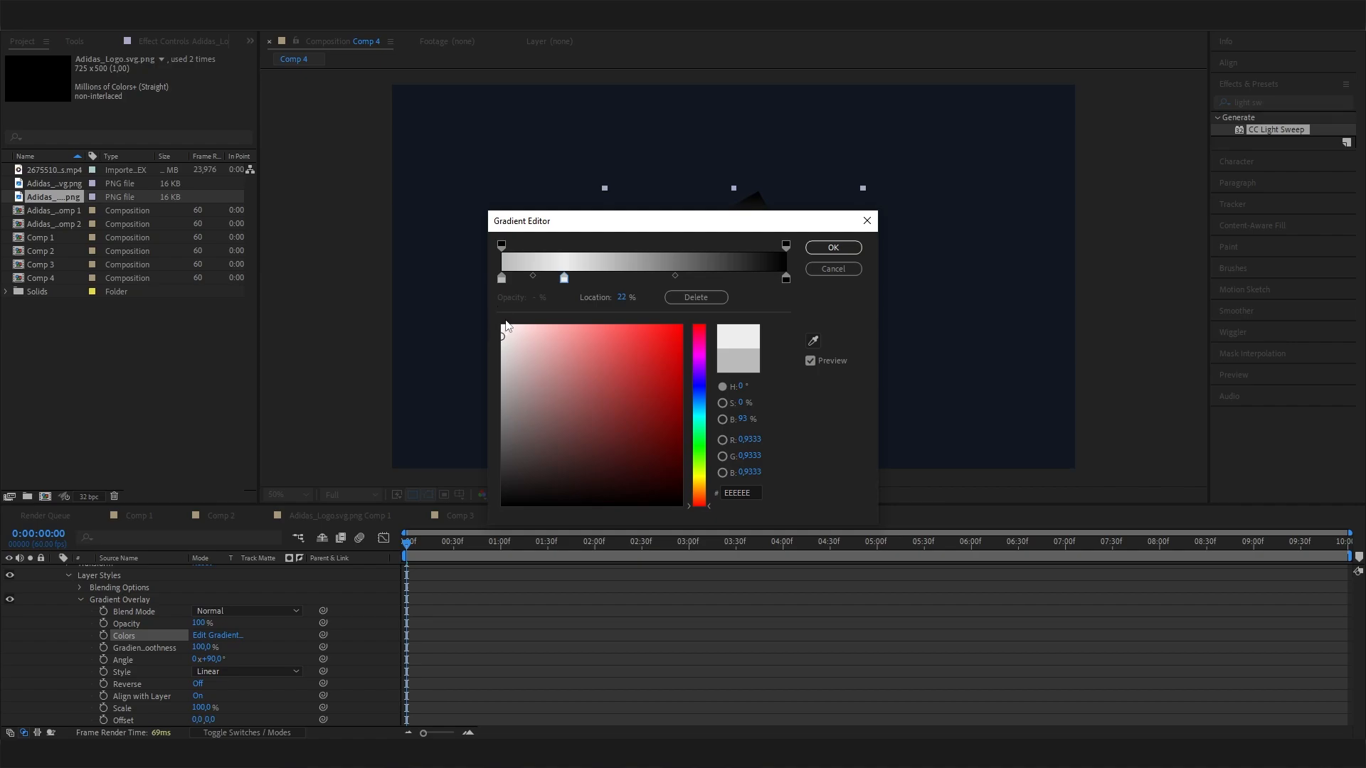
Add a mid-grey stop near 44%, a near-white stop near 69%, a light-grey end stop, and confirm the metallic gradient
left_click(627, 280)
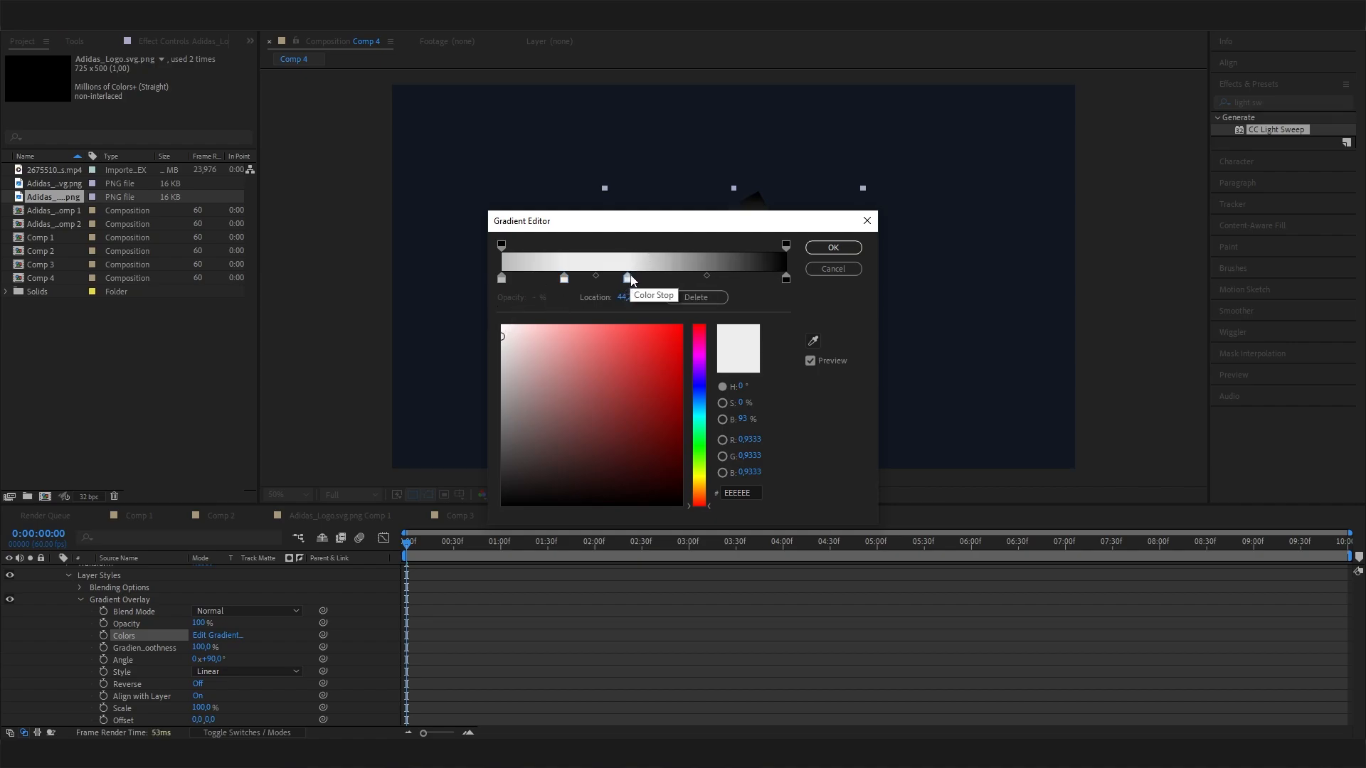
left_click_drag(522, 368, 507, 367)
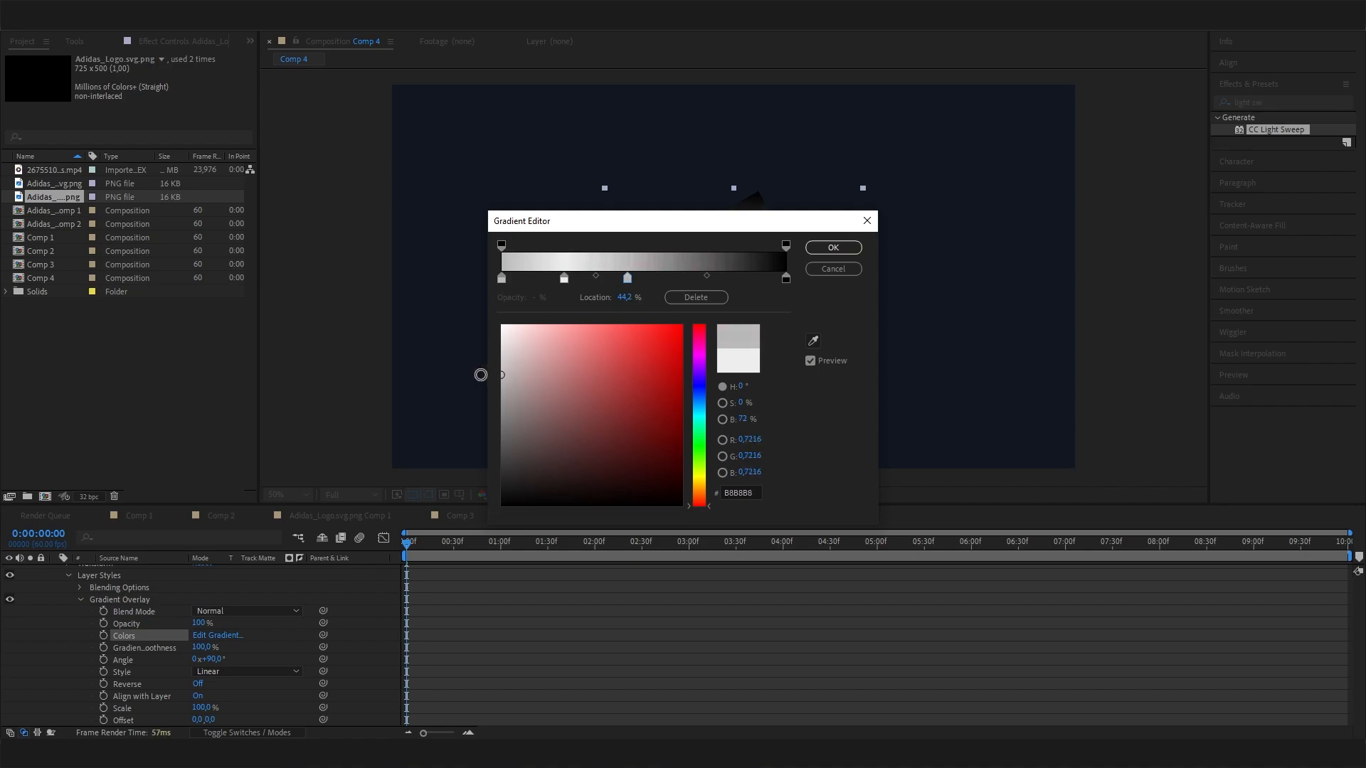
left_click(699, 279)
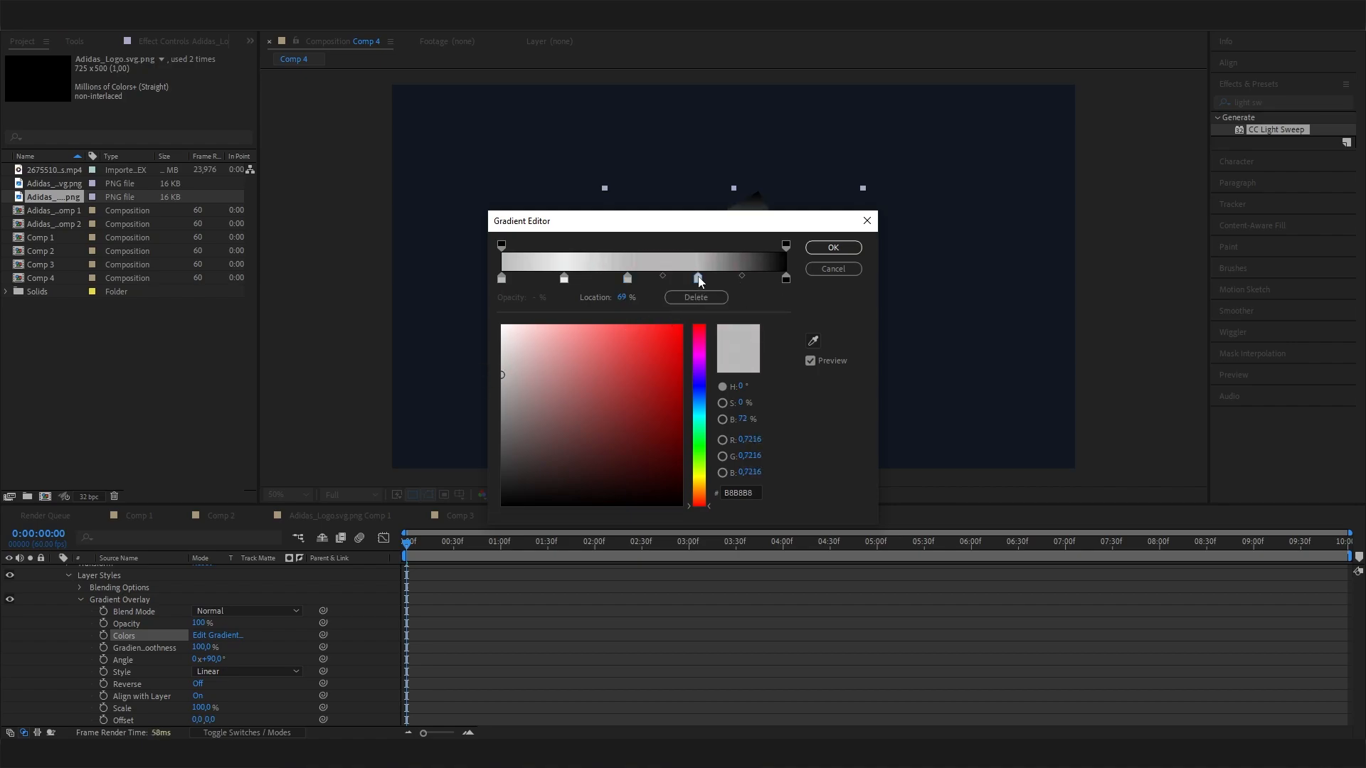
left_click(502, 341)
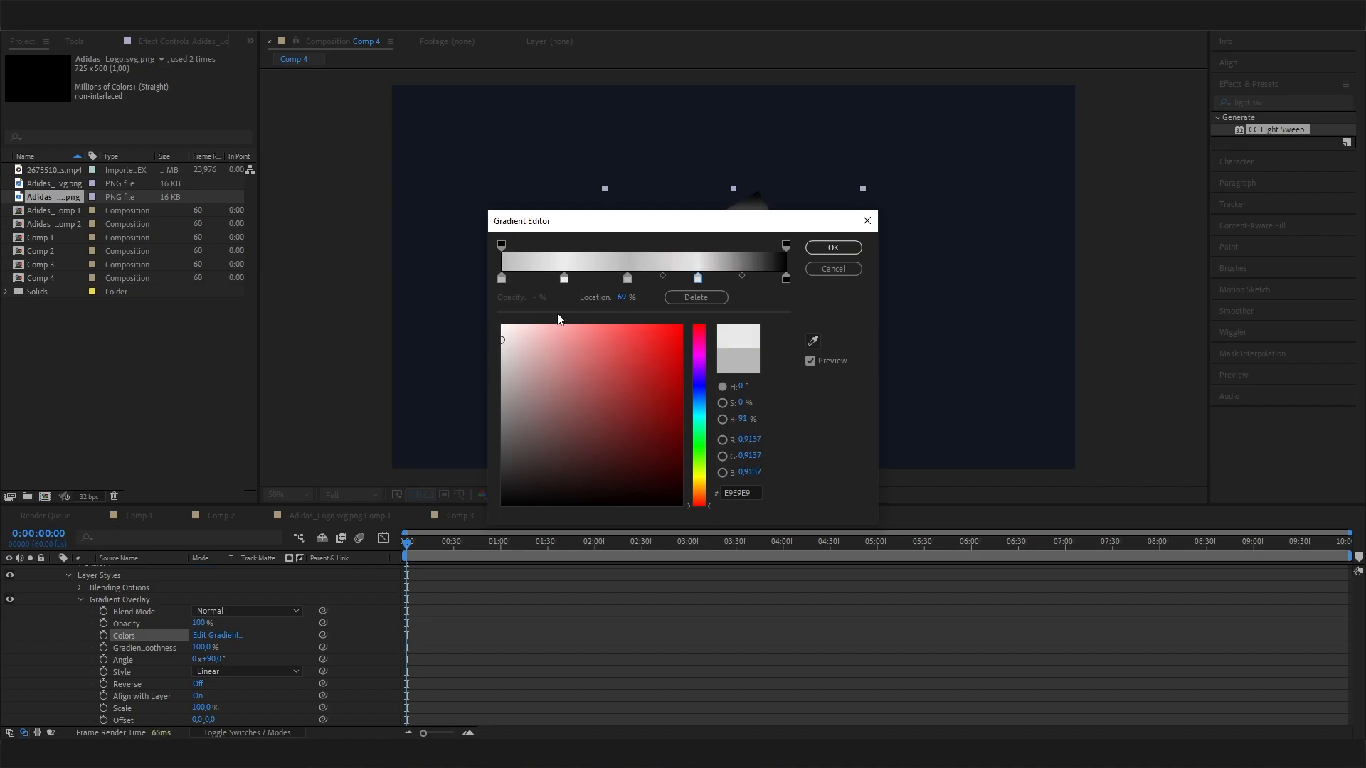
left_click(786, 280)
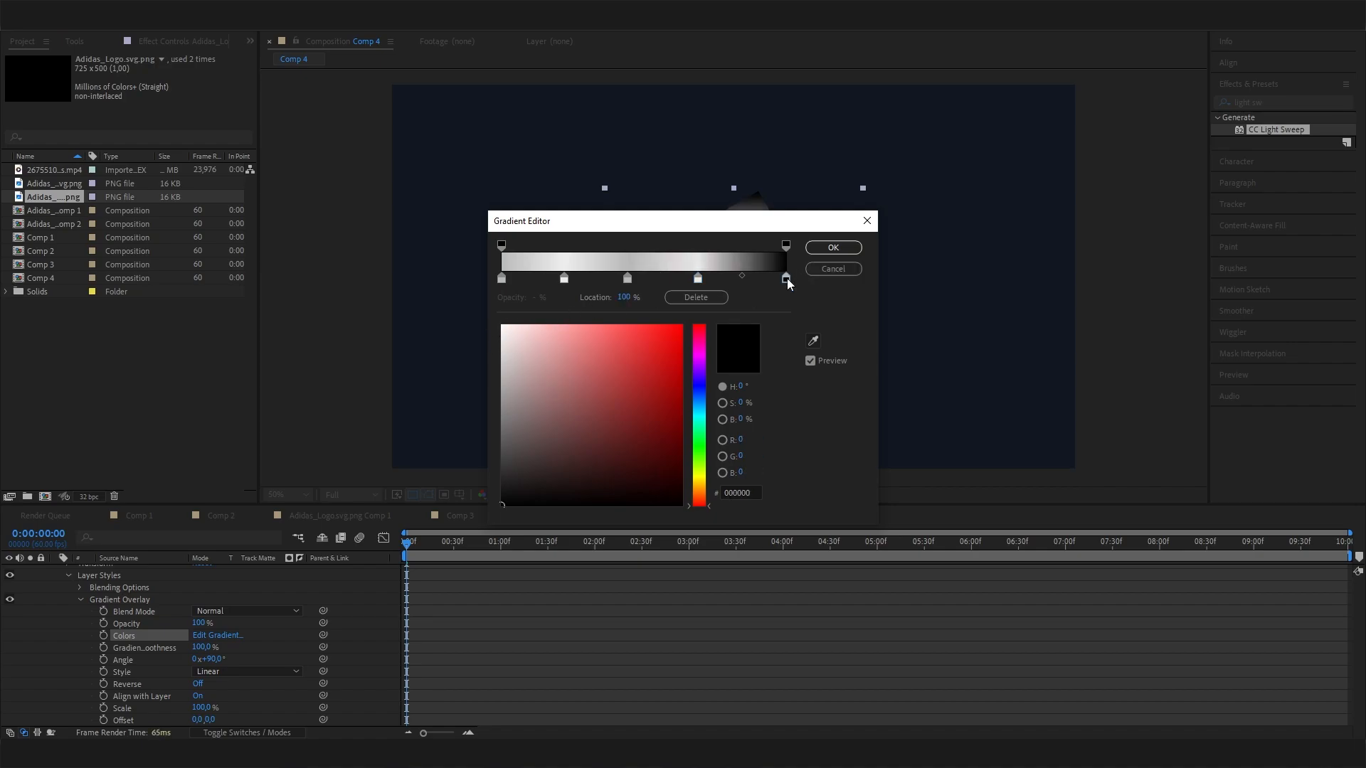
left_click(503, 372)
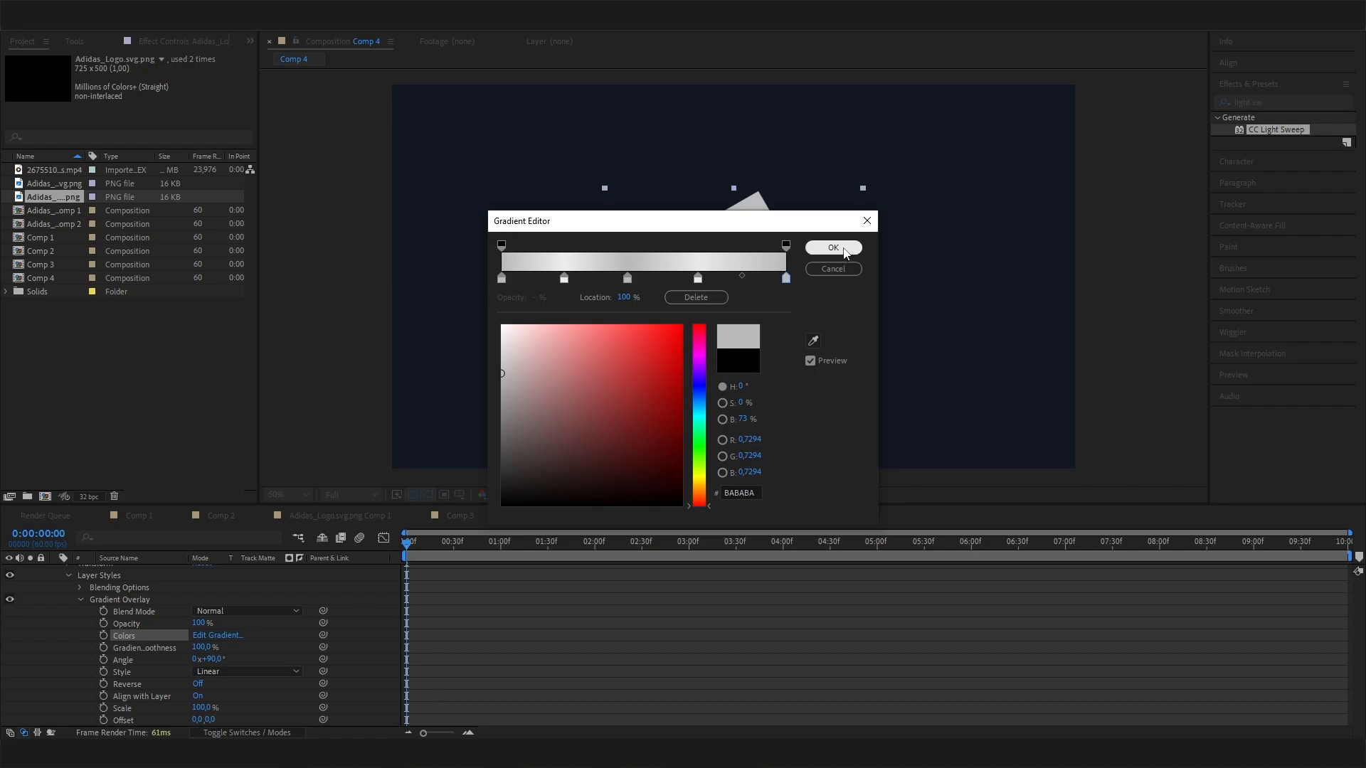
left_click(834, 247)
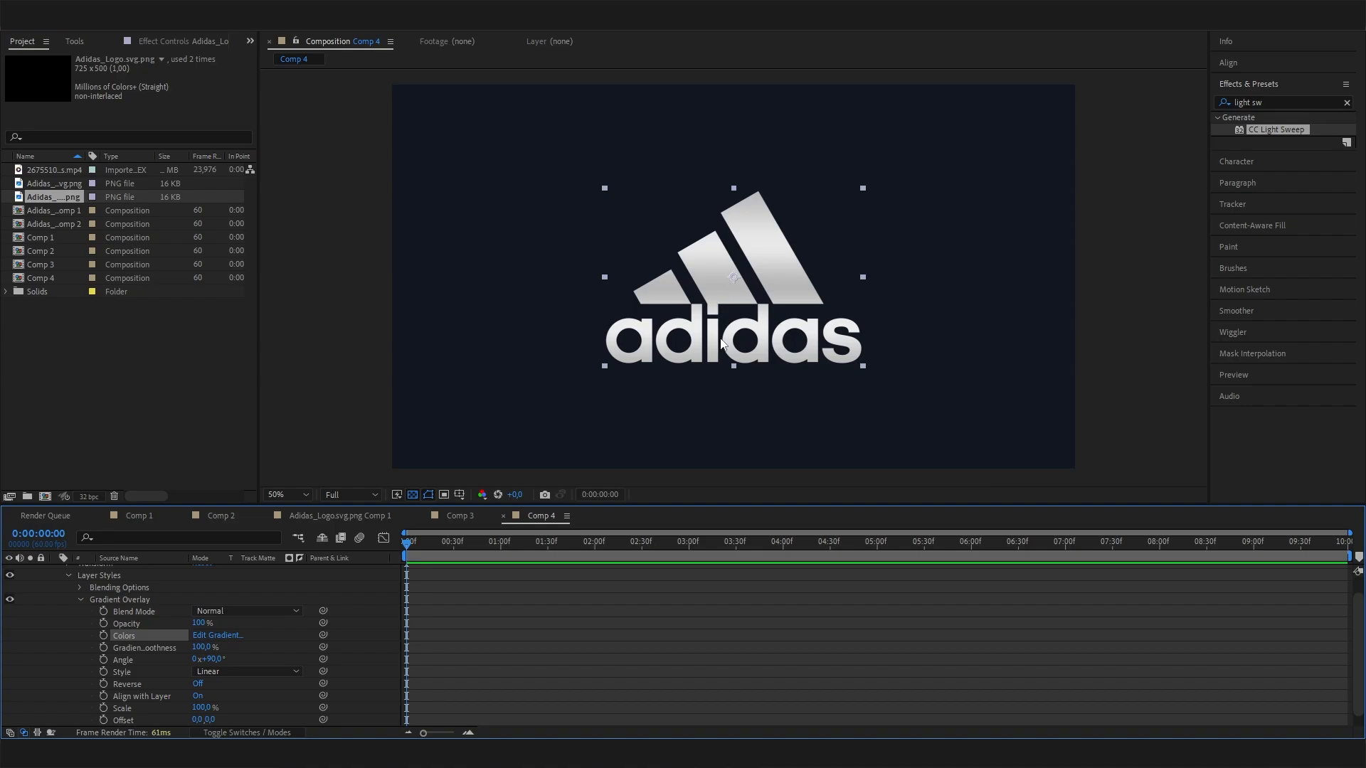
scroll(189, 604, "up", 2)
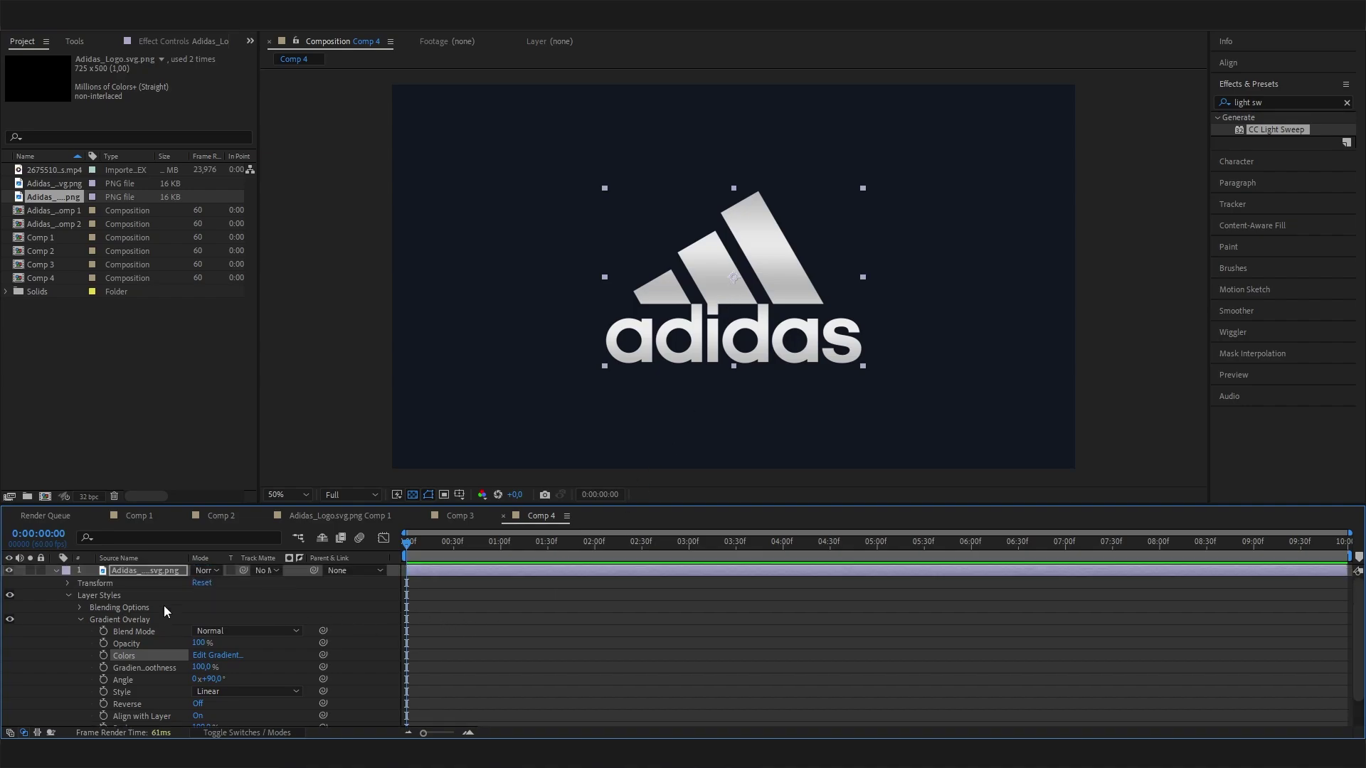
Add a Bevel and Emboss layer style to the logo layer
left_click(67, 598)
right_click(128, 573)
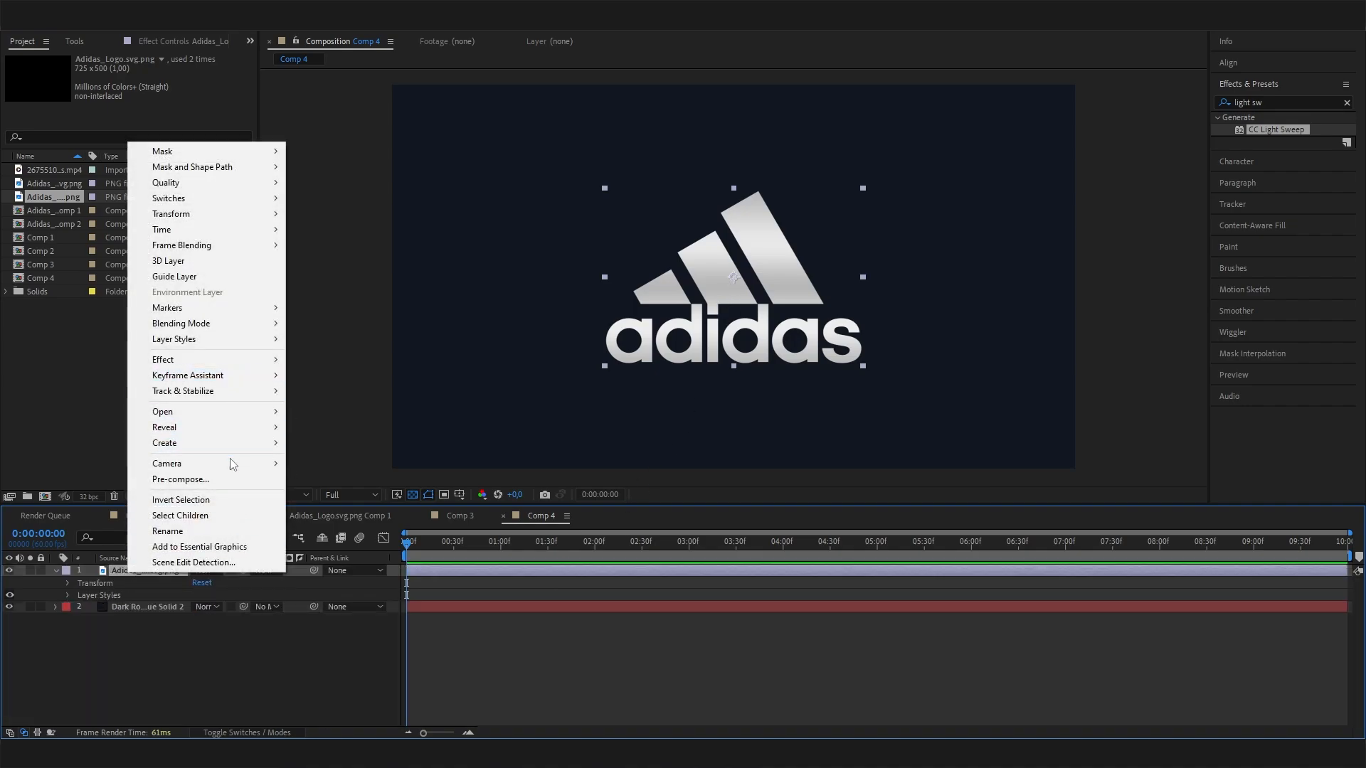
mouse_move(202, 338)
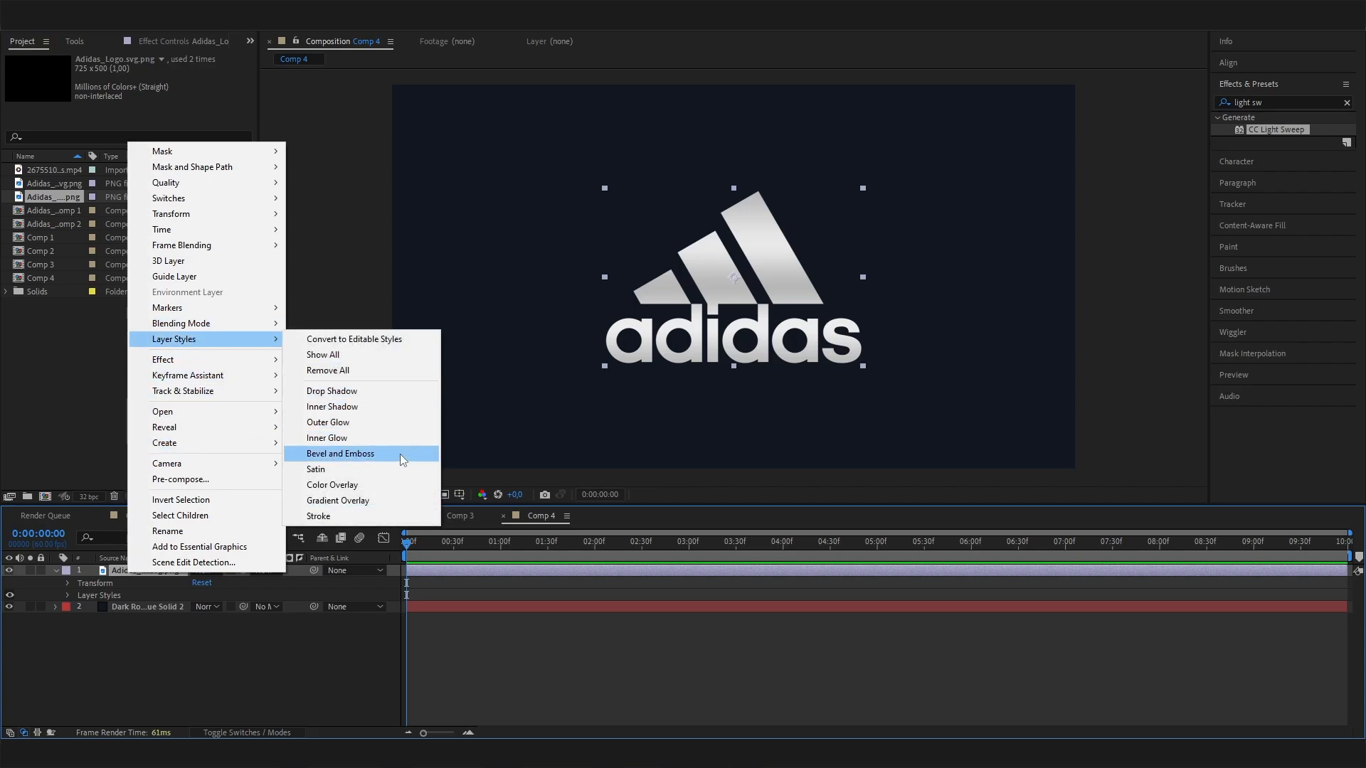
left_click(344, 454)
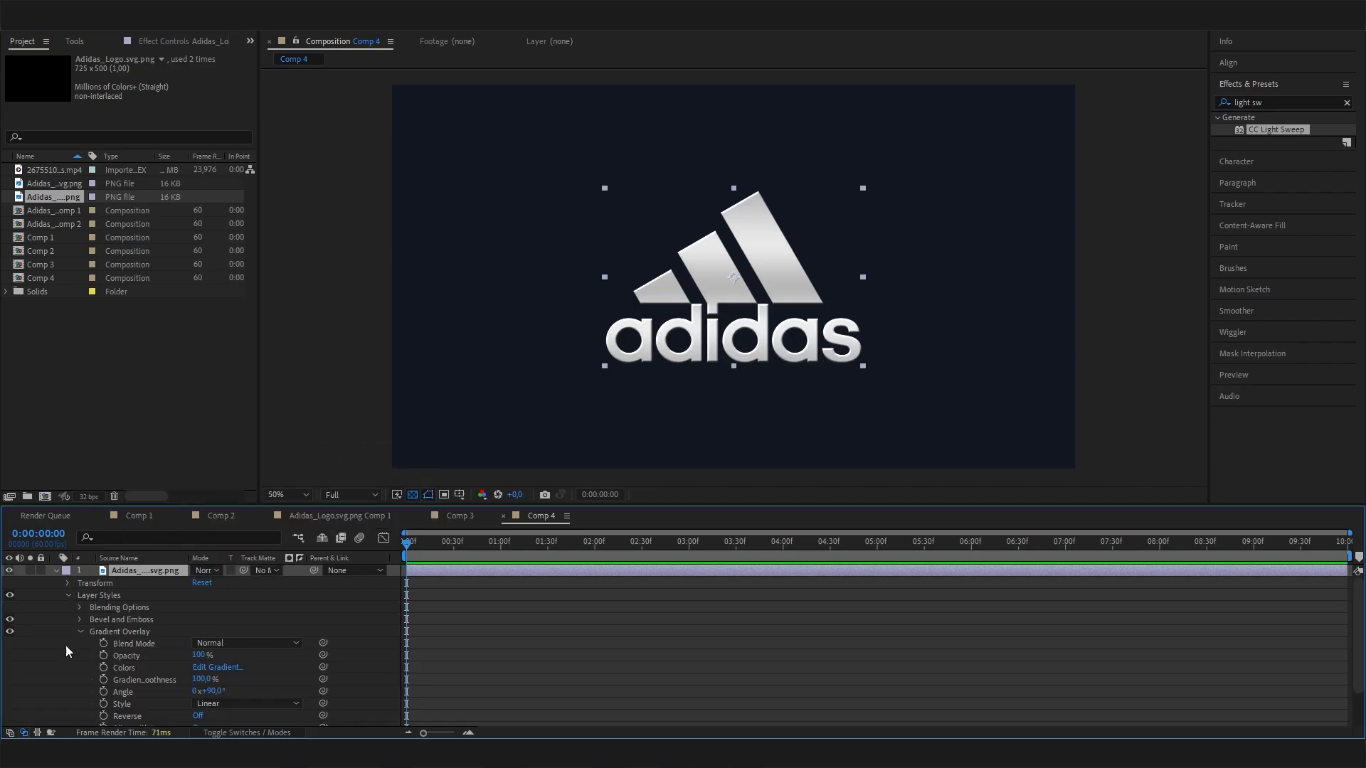
scroll(737, 337, "up", 1)
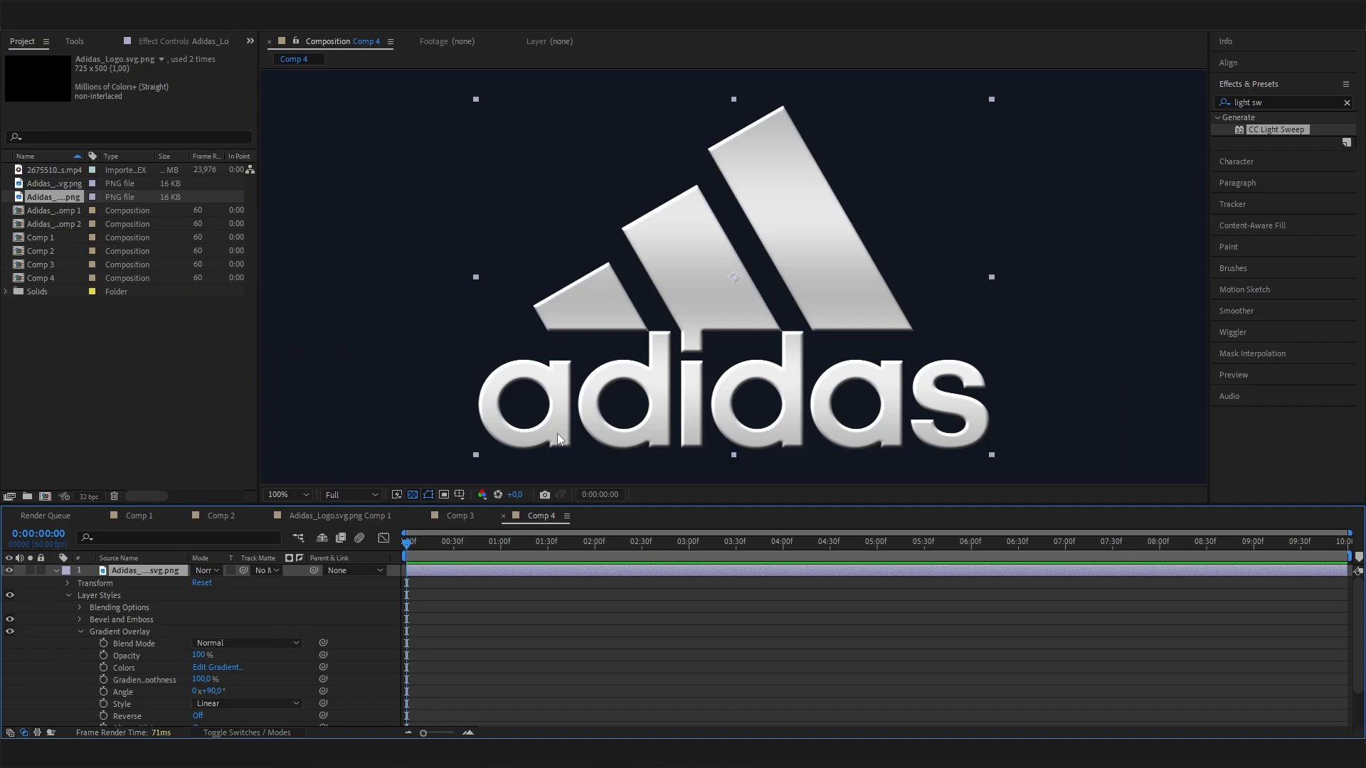
In the Bevel and Emboss settings set the Size to 10
left_click(85, 630)
left_click(81, 619)
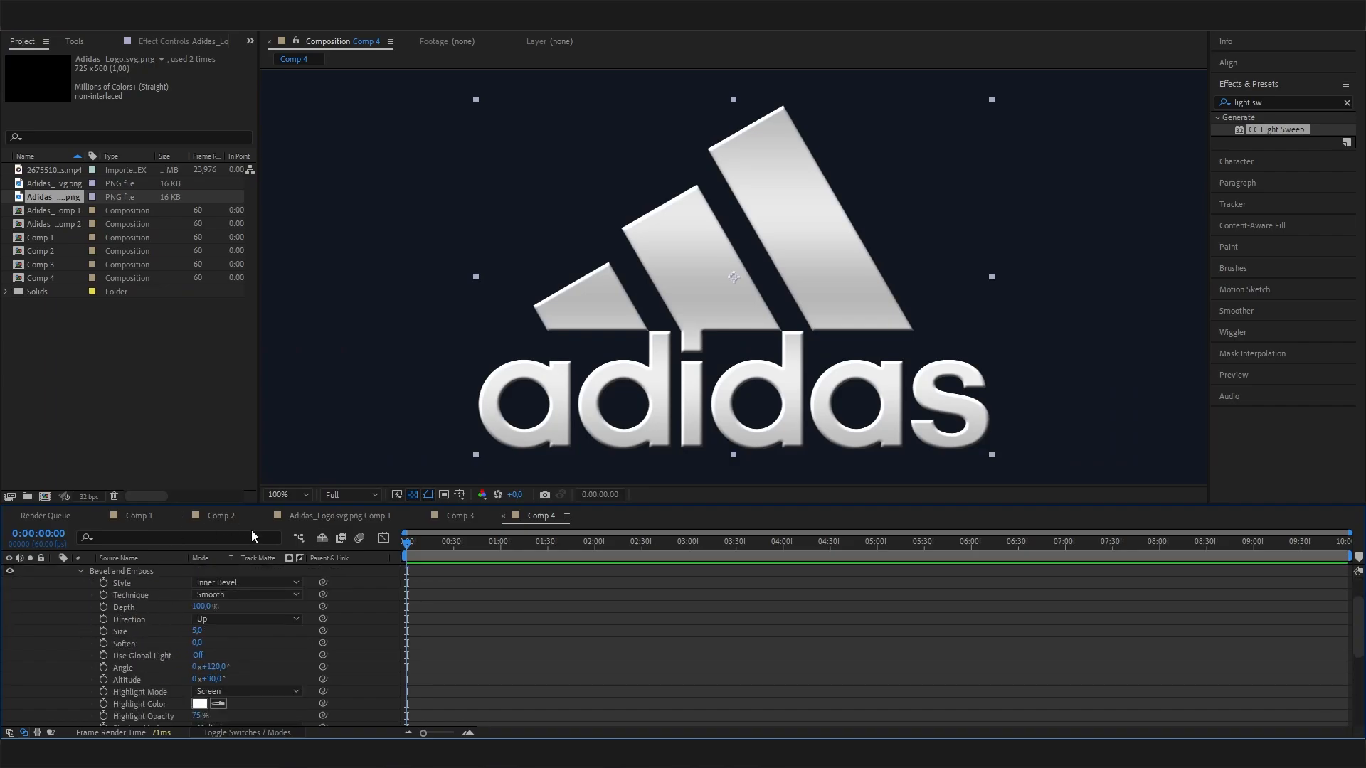
scroll(200, 633, "down", 2)
left_click(199, 632)
type("10")
key("Return")
scroll(350, 429, "down", 1)
scroll(353, 416, "up", 1)
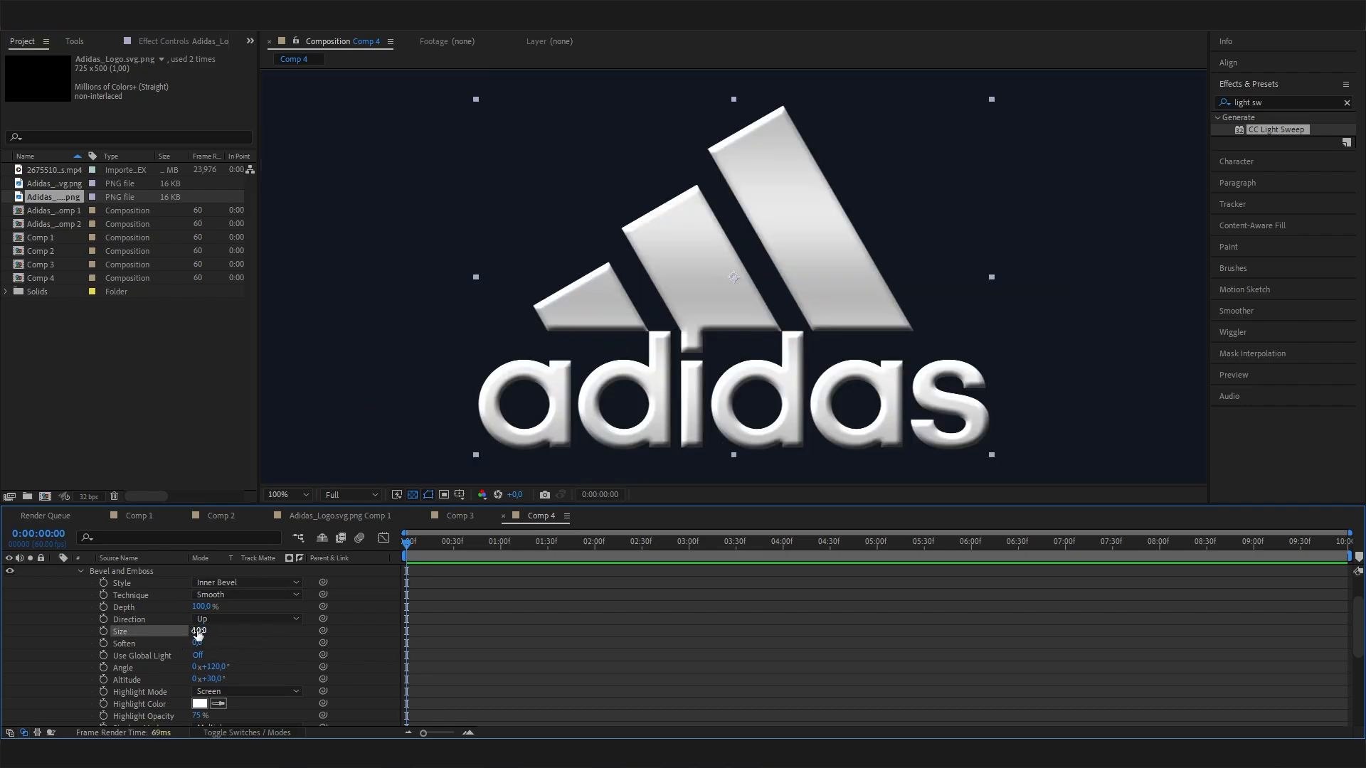
left_click_drag(198, 633, 192, 632)
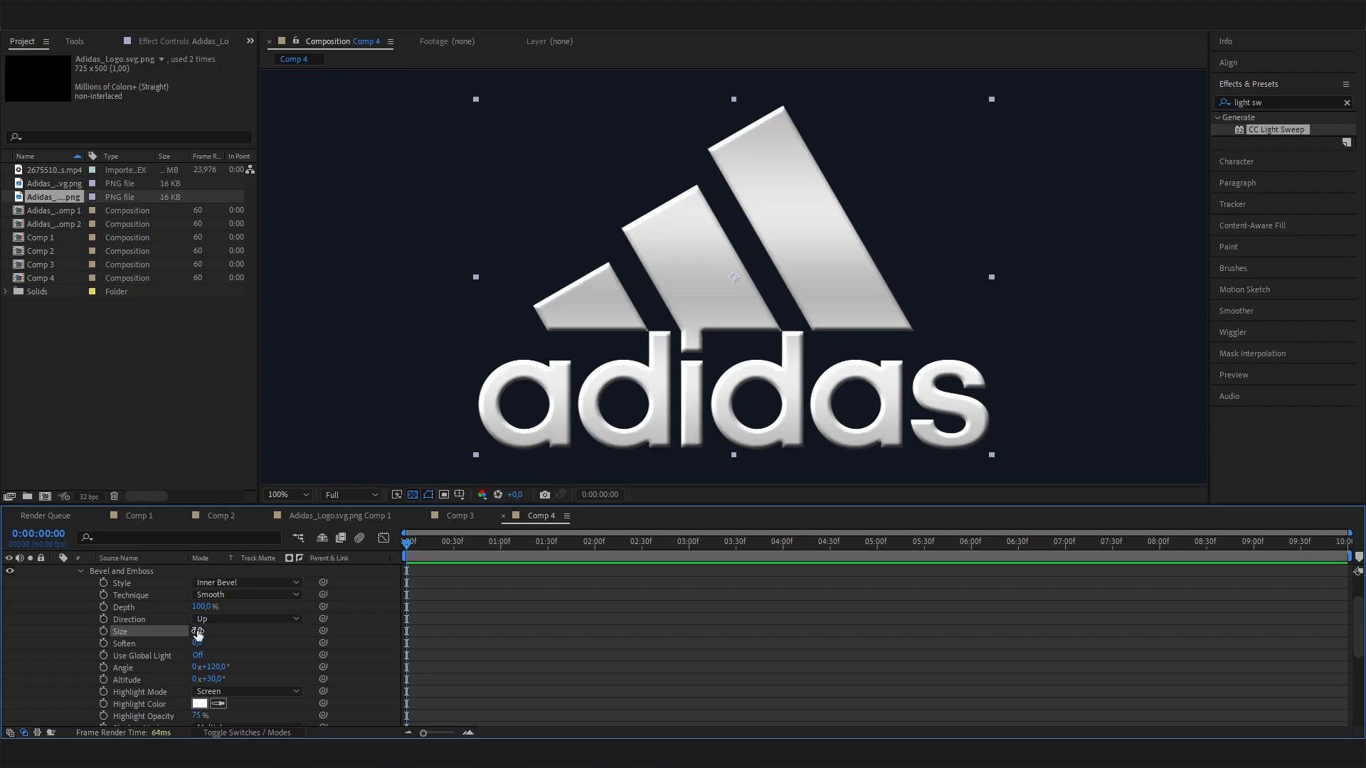
scroll(195, 635, "up", 2)
Add an Inner Glow layer style to the logo and show its settings
left_click(67, 596)
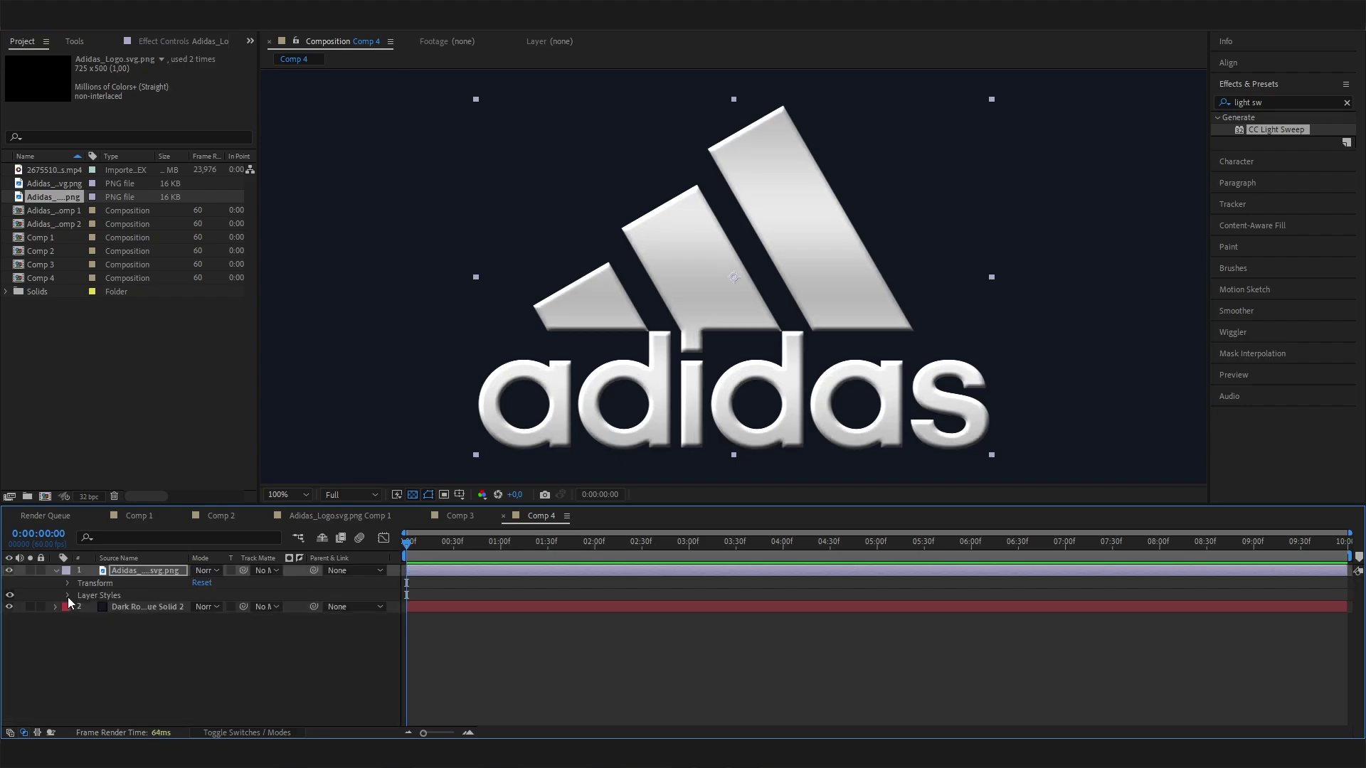
right_click(172, 570)
mouse_move(219, 337)
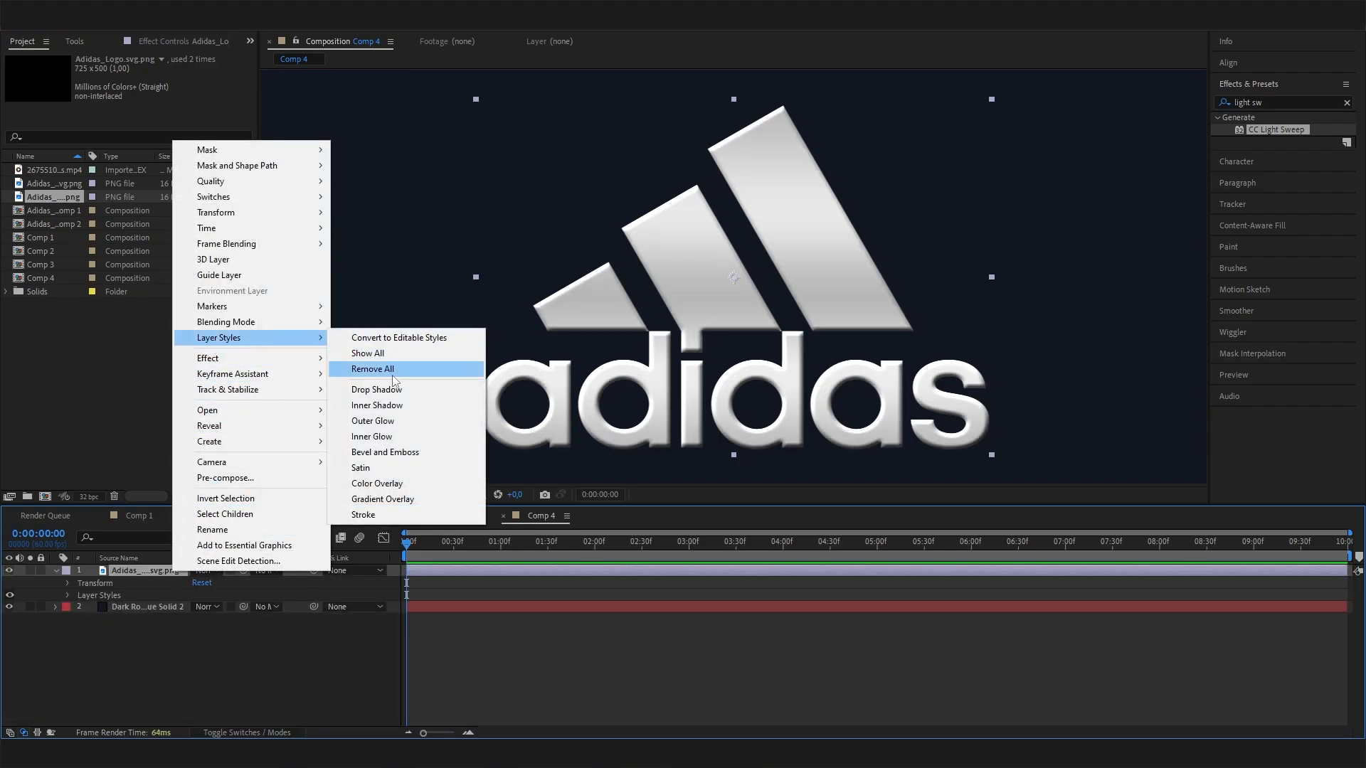
left_click(396, 436)
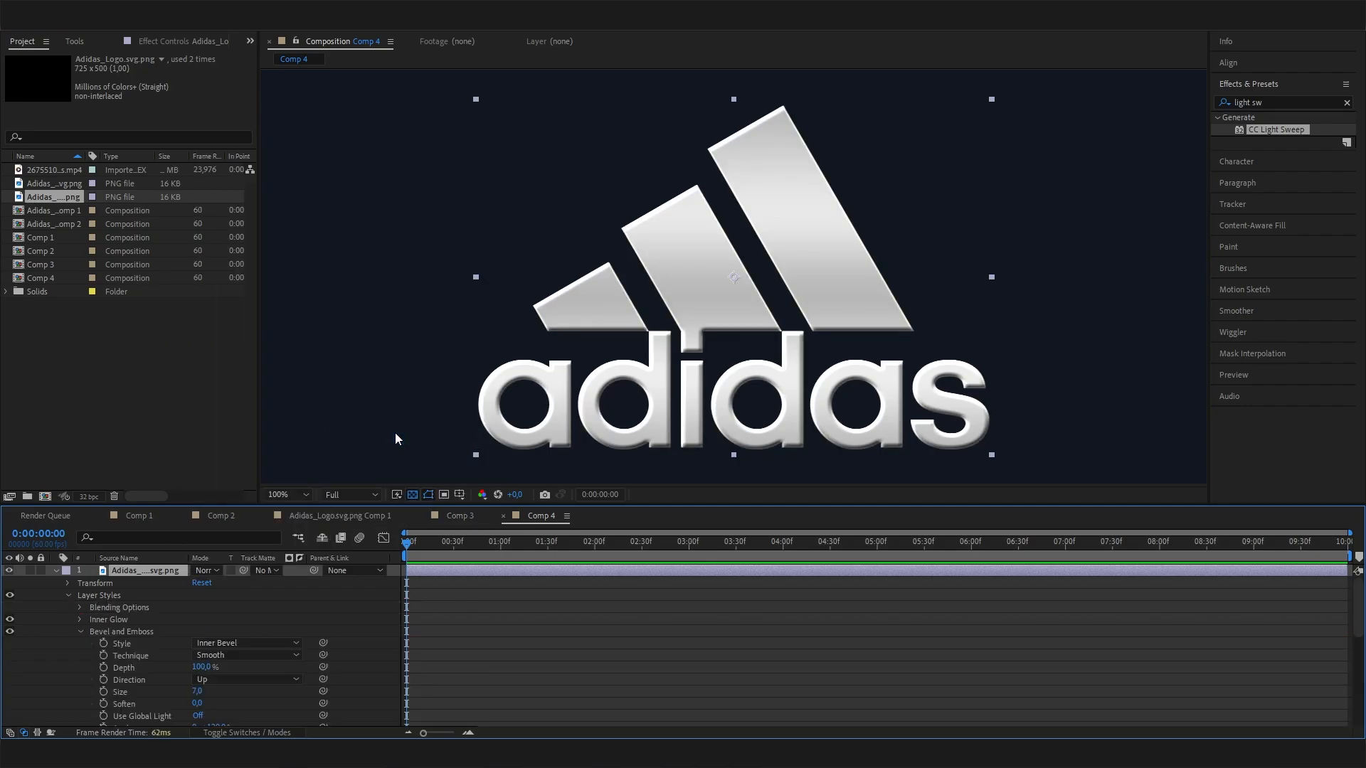
left_click(79, 619)
scroll(77, 620, "down", 2)
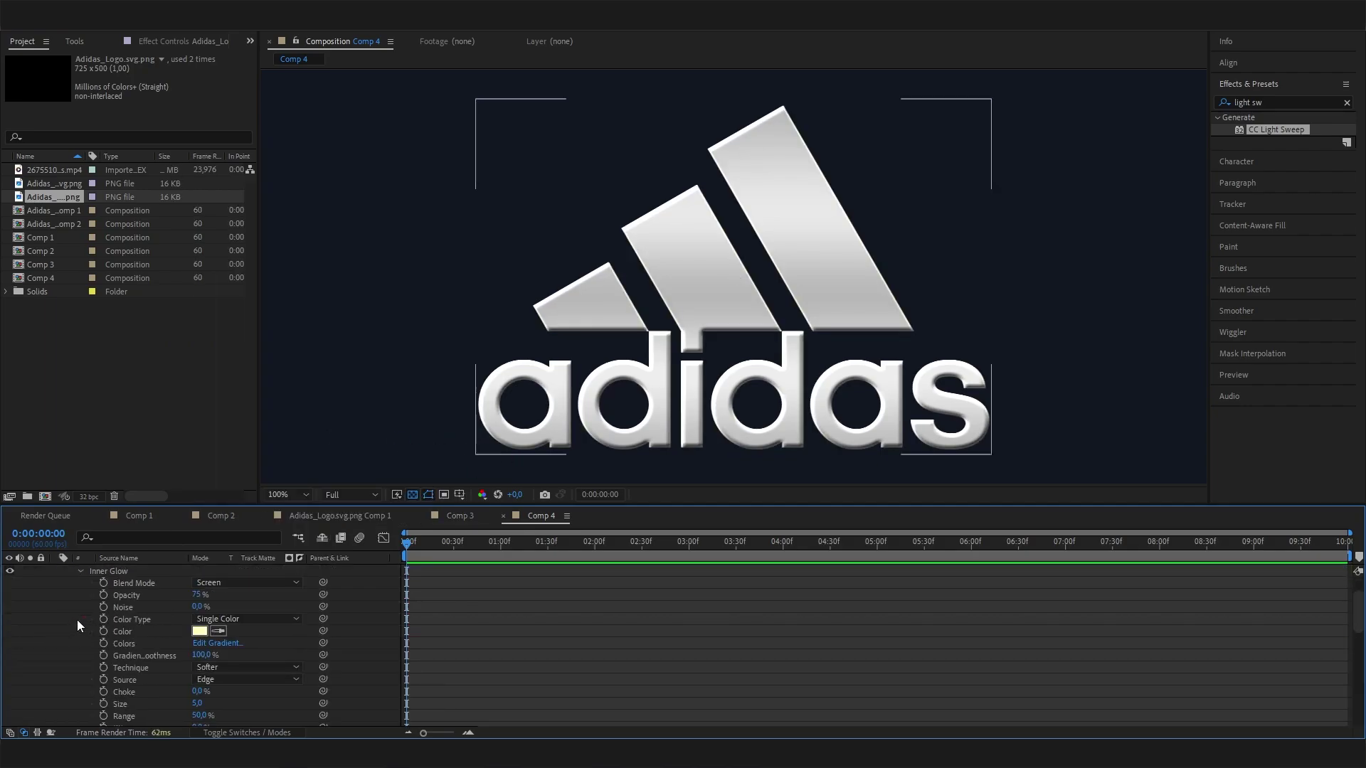
Set the inner glow colour to white #FFFFFF and its size to 10
left_click(199, 631)
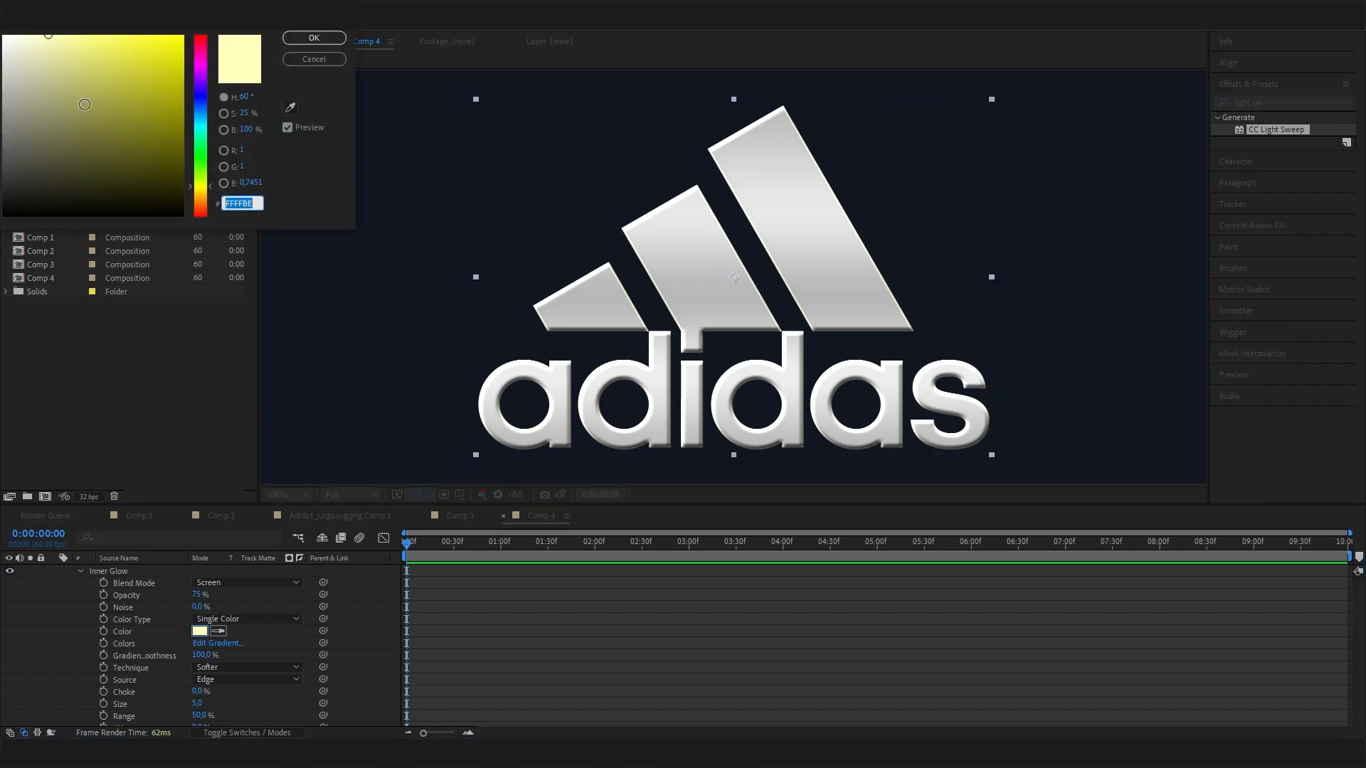
left_click(5, 38)
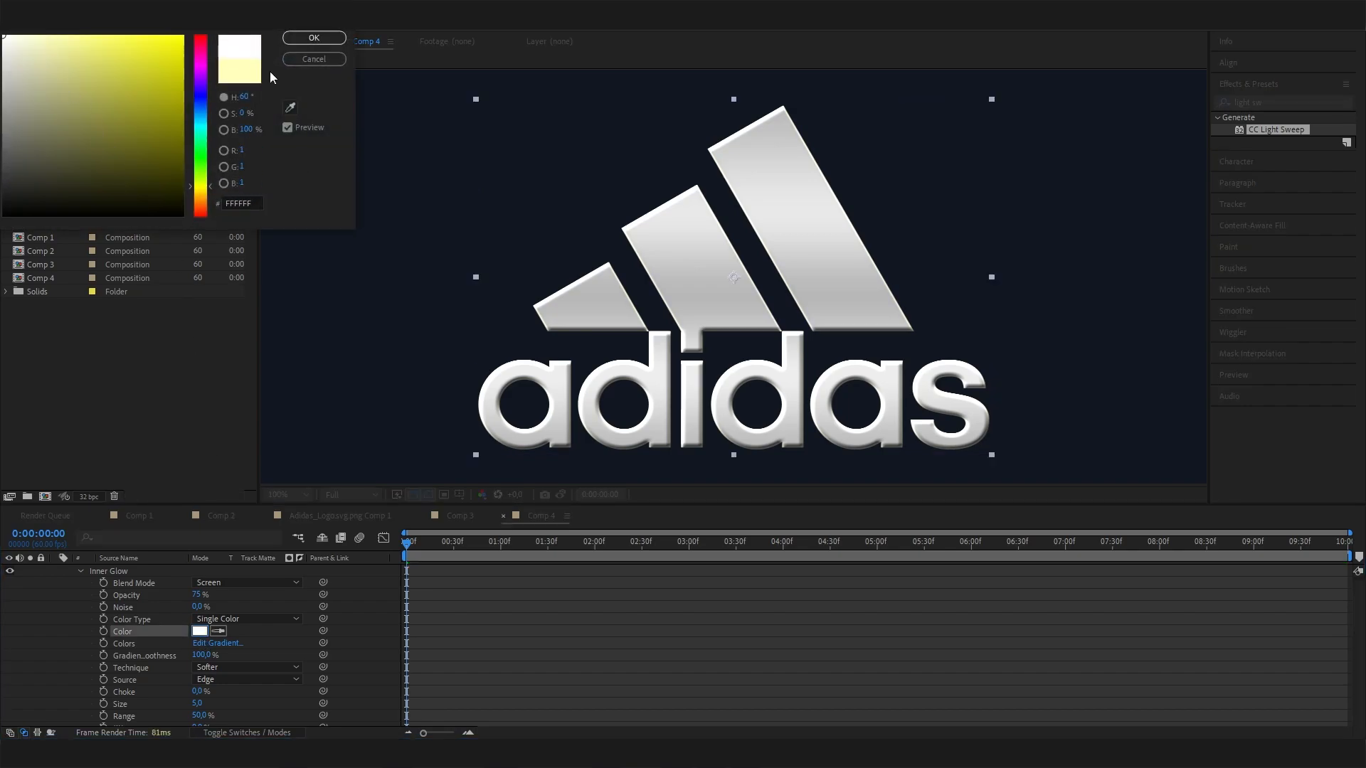
left_click(314, 38)
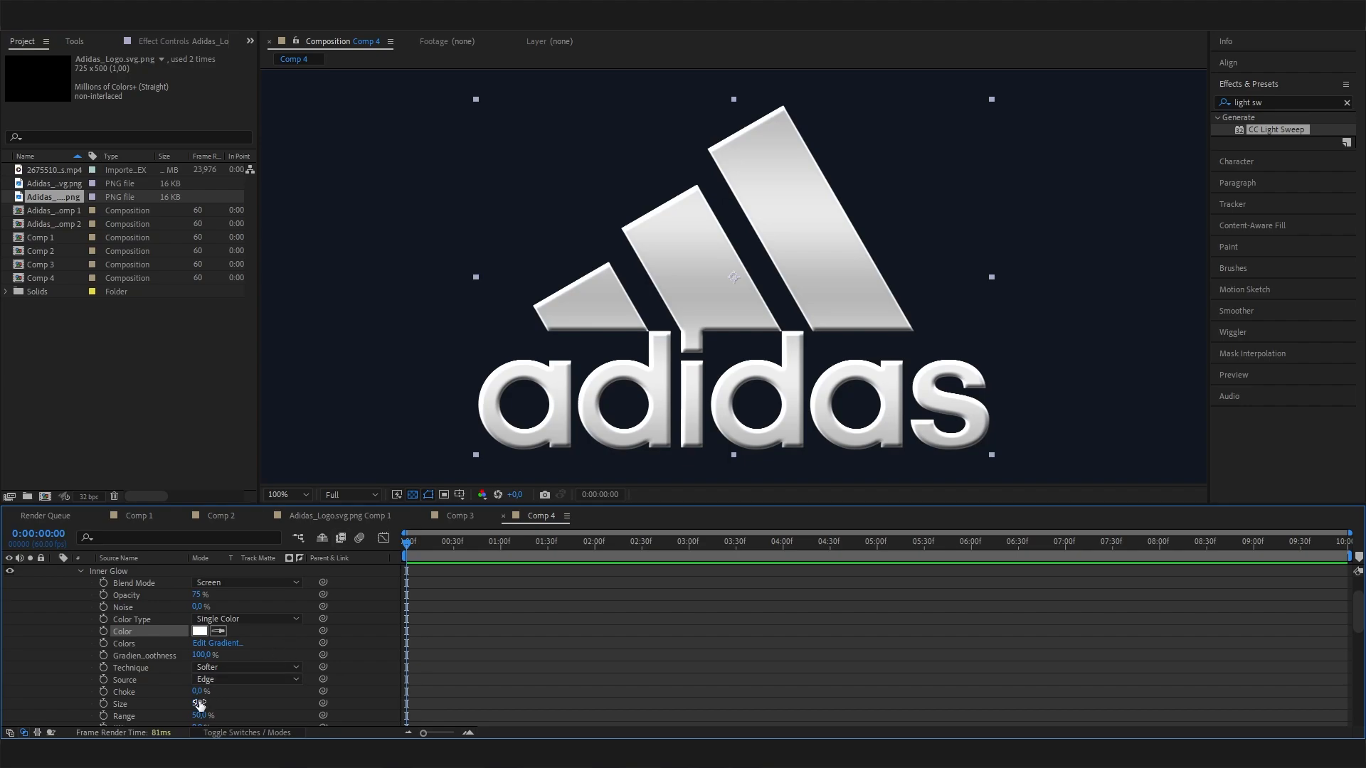
left_click_drag(197, 703, 196, 705)
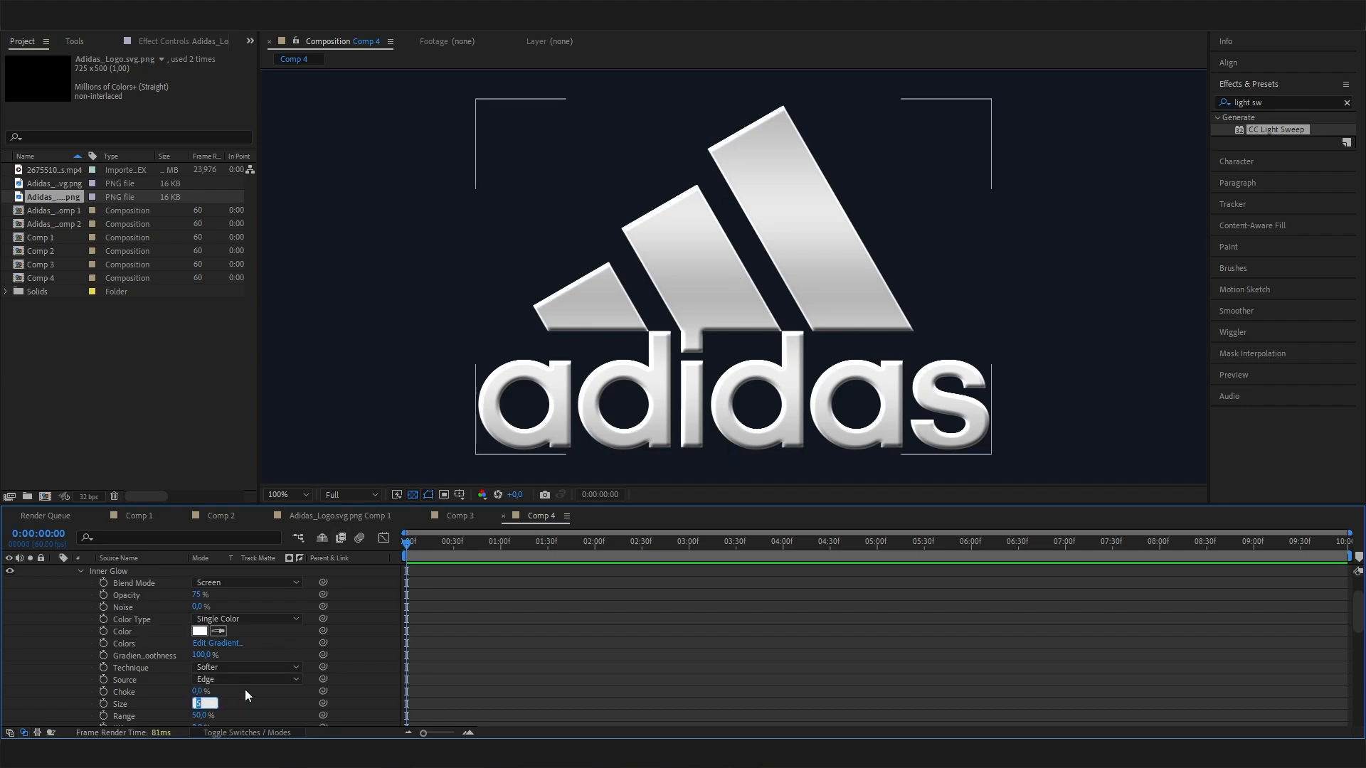
type("10")
key("Return")
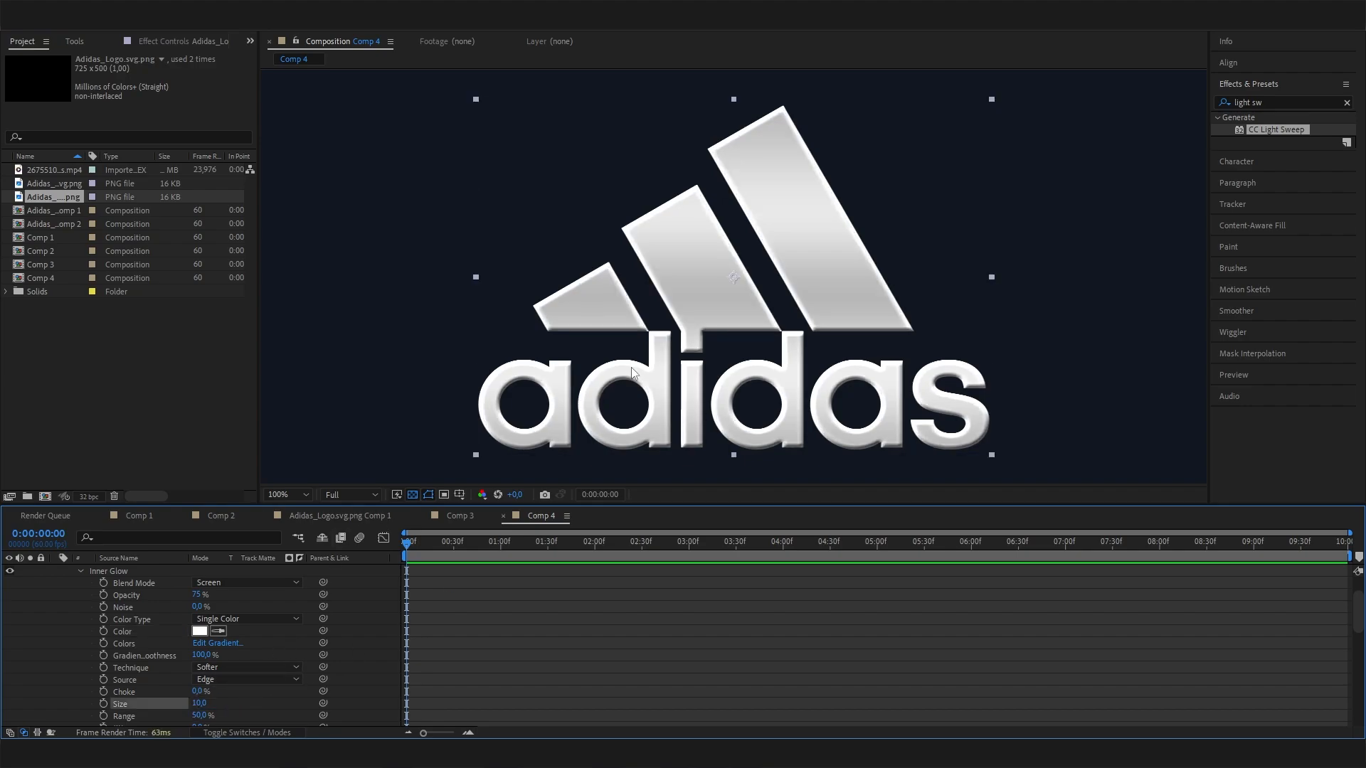
scroll(638, 361, "down", 1)
scroll(675, 340, "up", 1)
scroll(674, 340, "down", 1)
scroll(165, 617, "up", 2)
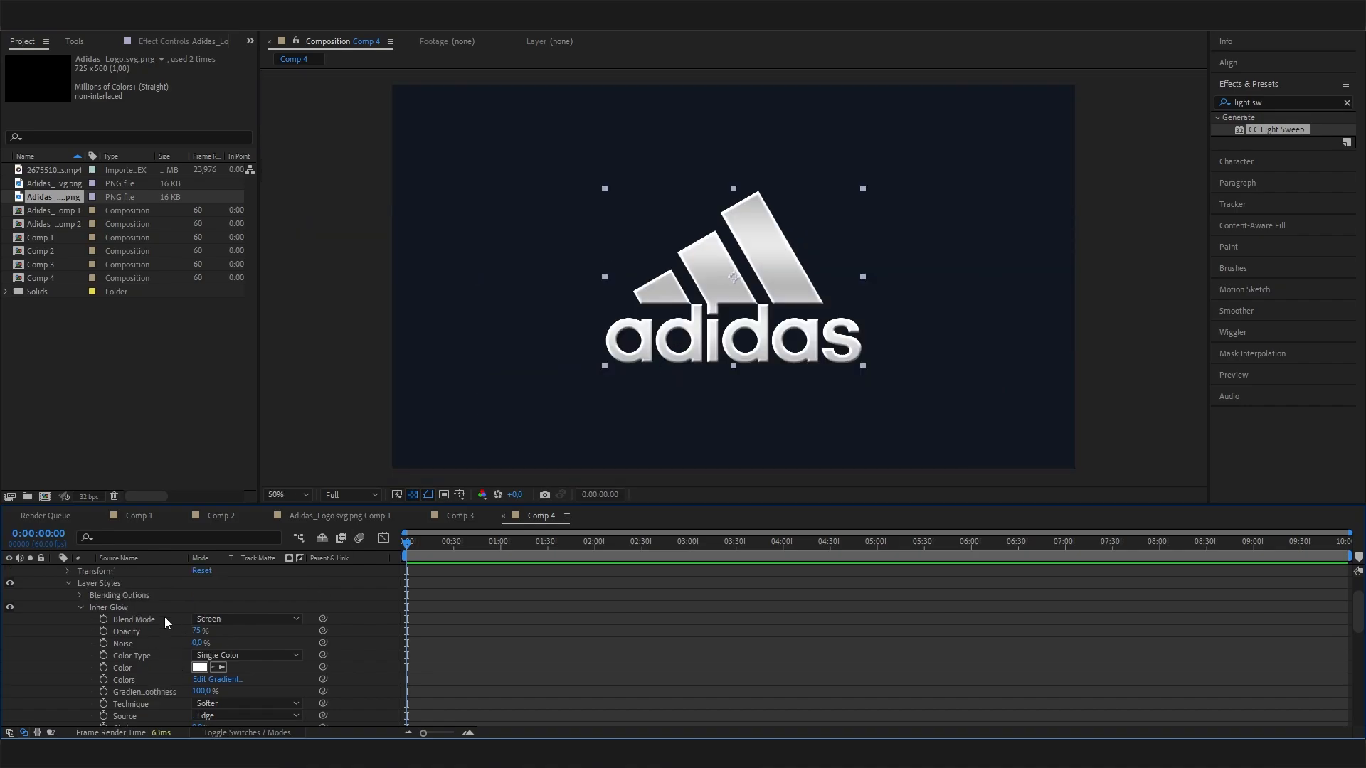
left_click(79, 619)
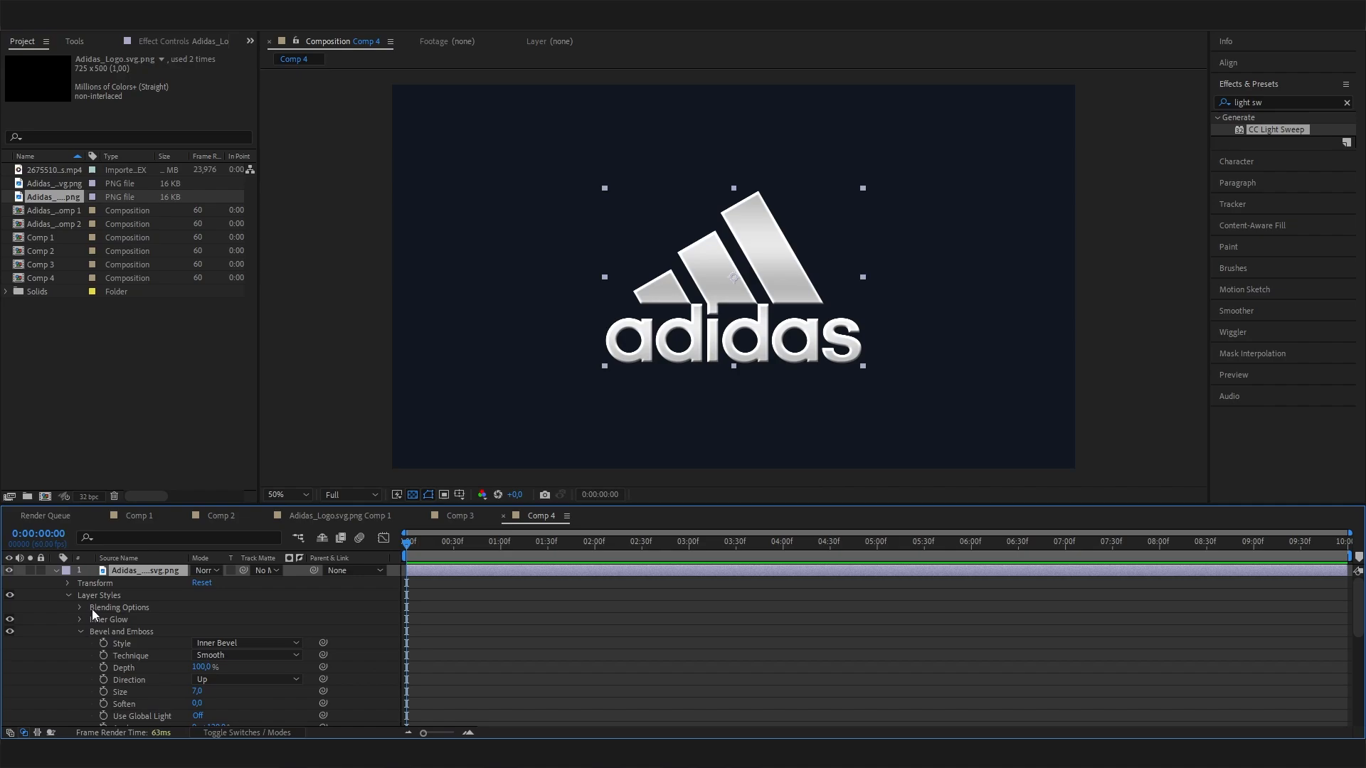
Add a Drop Shadow layer style to the logo and hide the dark blue background layer
left_click(80, 630)
right_click(130, 574)
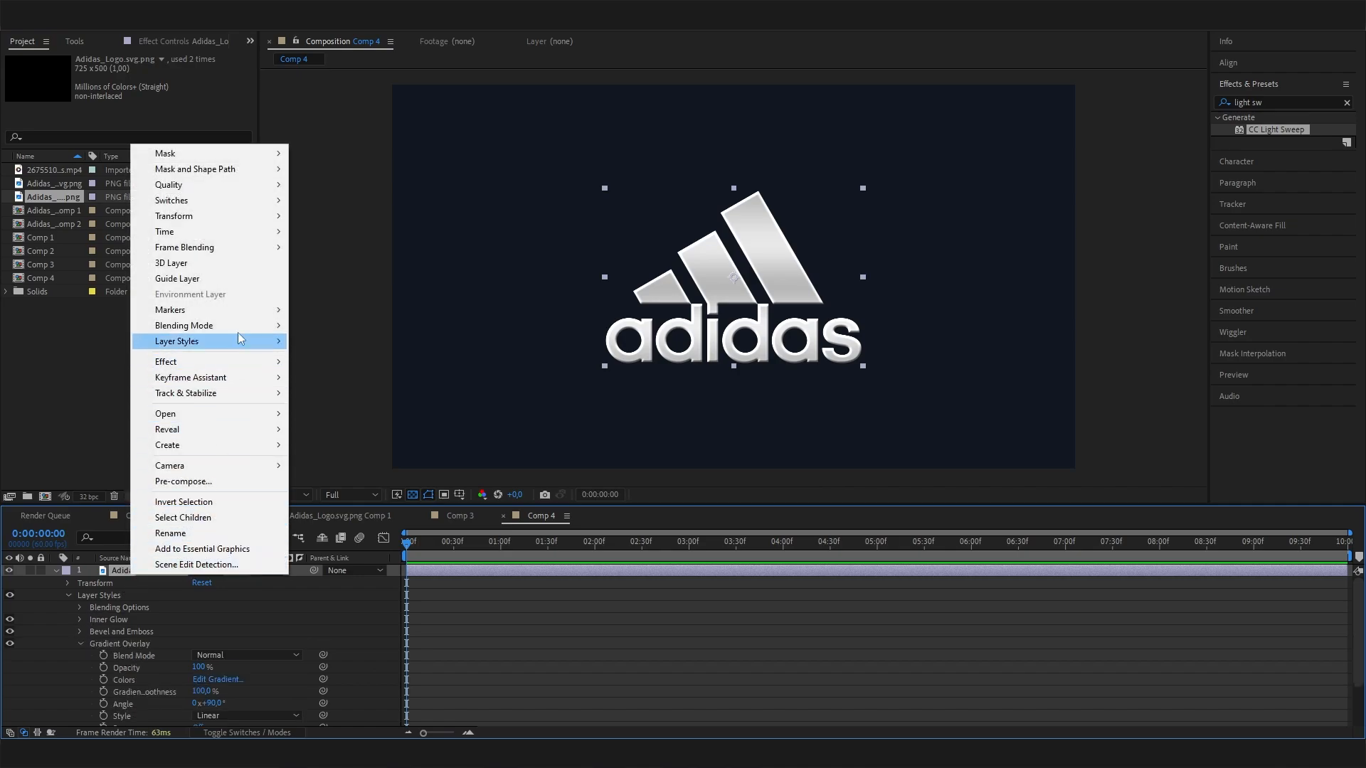
mouse_move(178, 342)
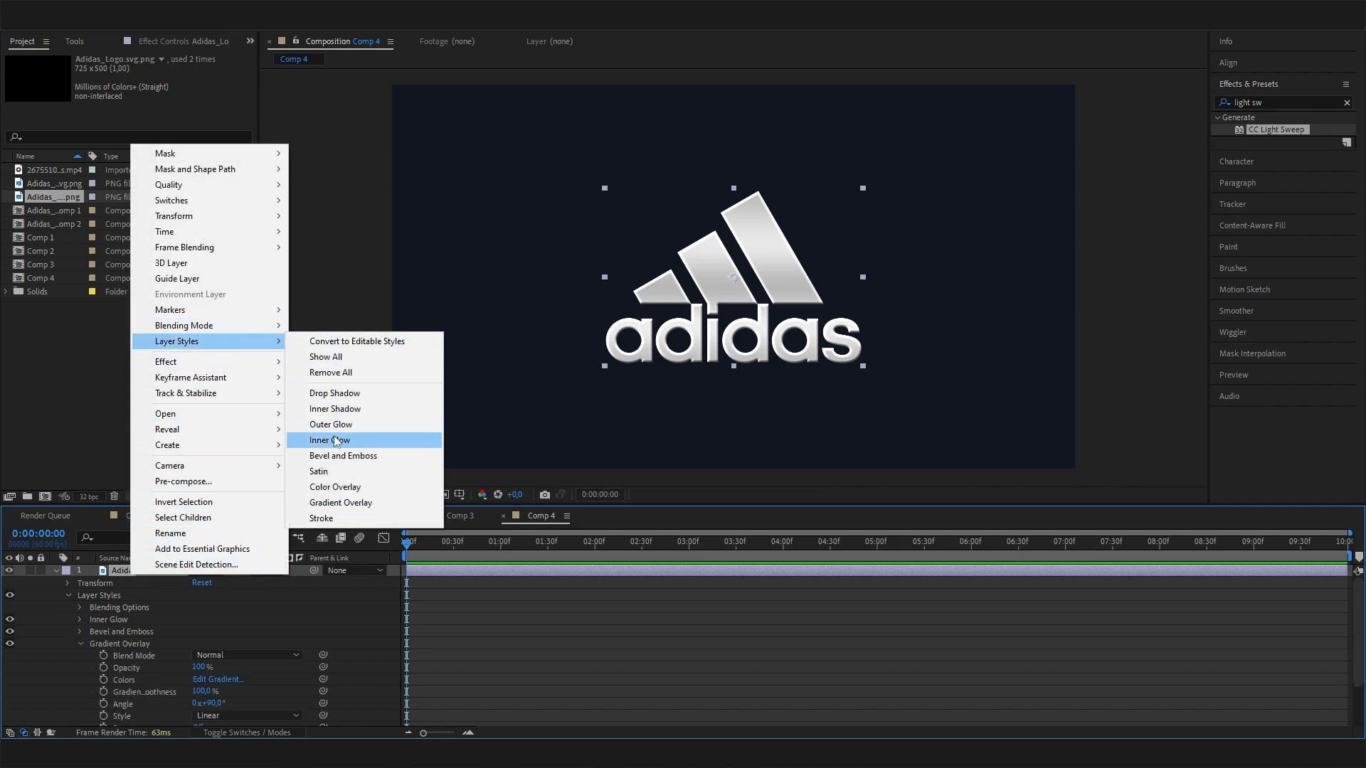
left_click(334, 393)
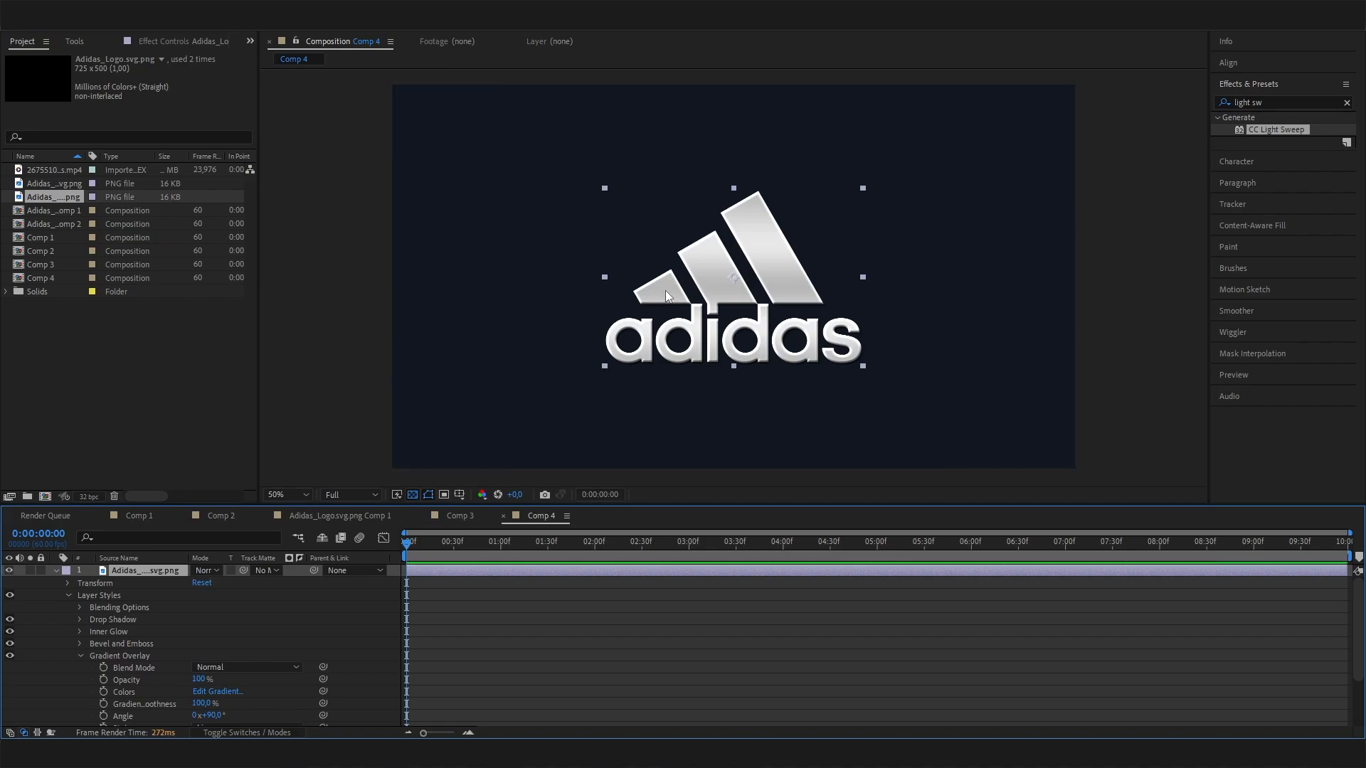
scroll(665, 291, "up", 1)
scroll(664, 290, "down", 1)
left_click(59, 571)
left_click(8, 583)
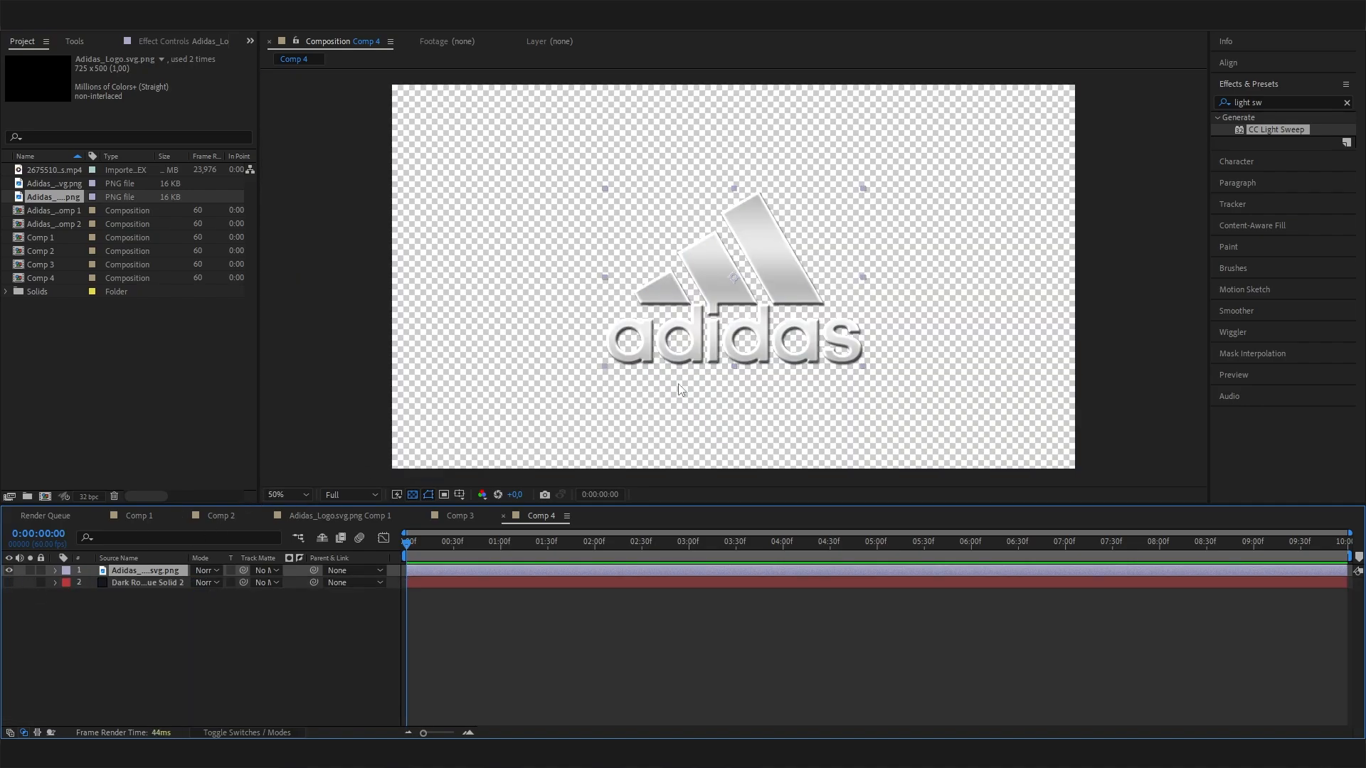
scroll(742, 318, "up", 1)
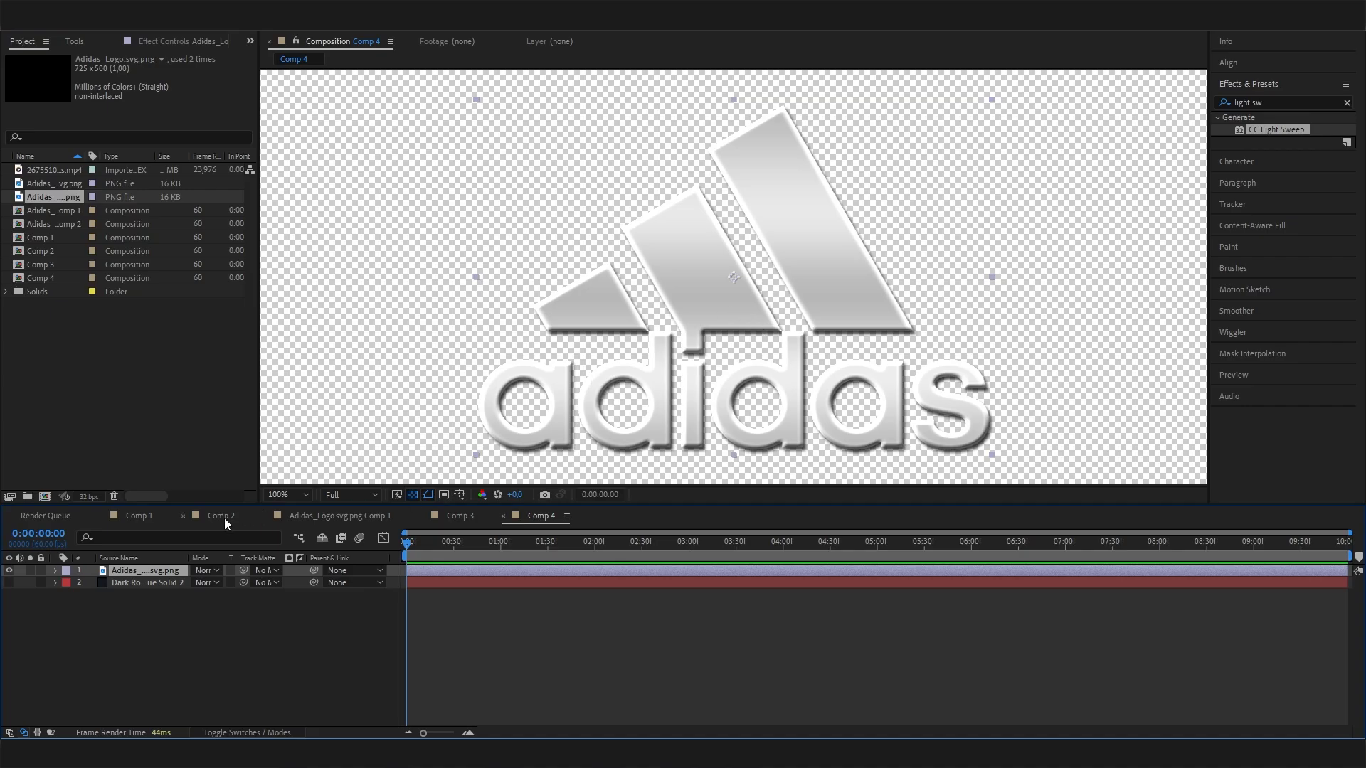
Toggle the Drop Shadow off and back on to compare the result
left_click(51, 572)
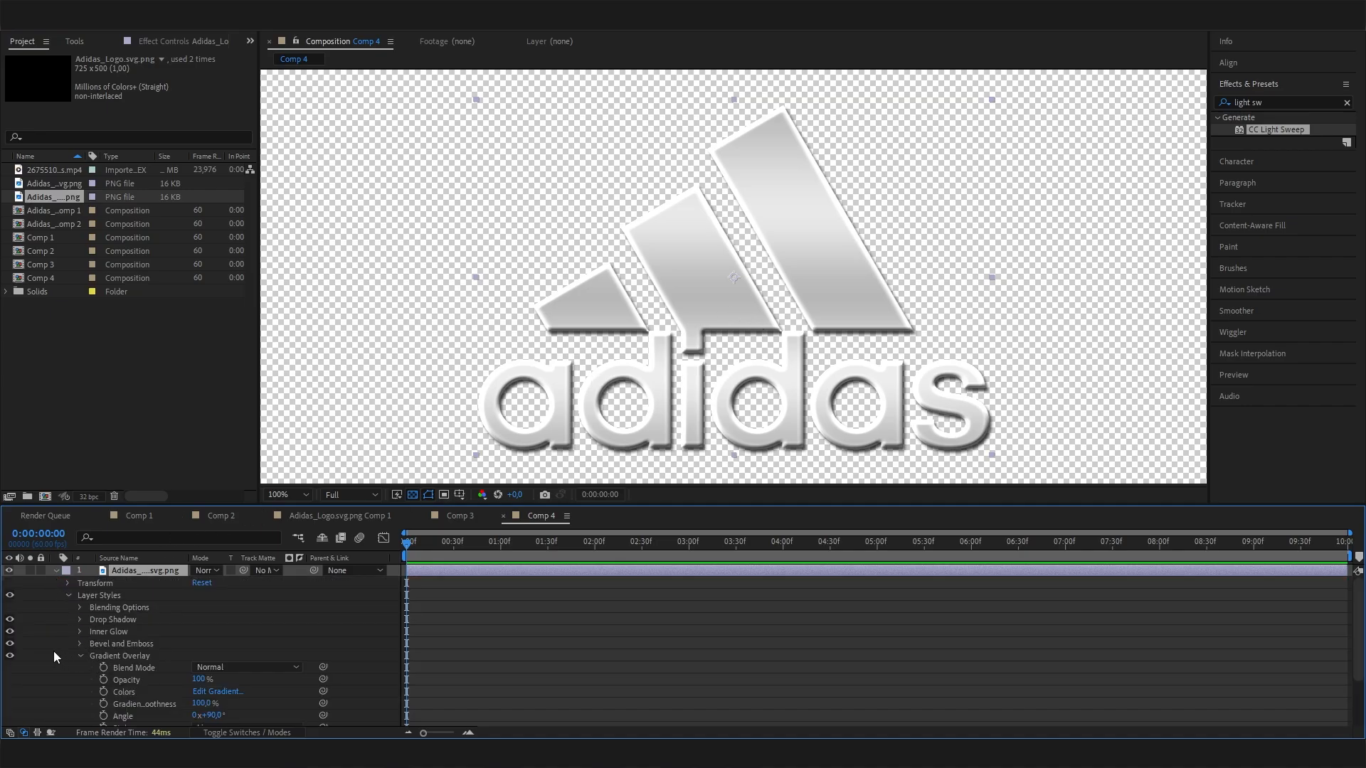
left_click(10, 621)
left_click(10, 621)
left_click(10, 622)
left_click(56, 570)
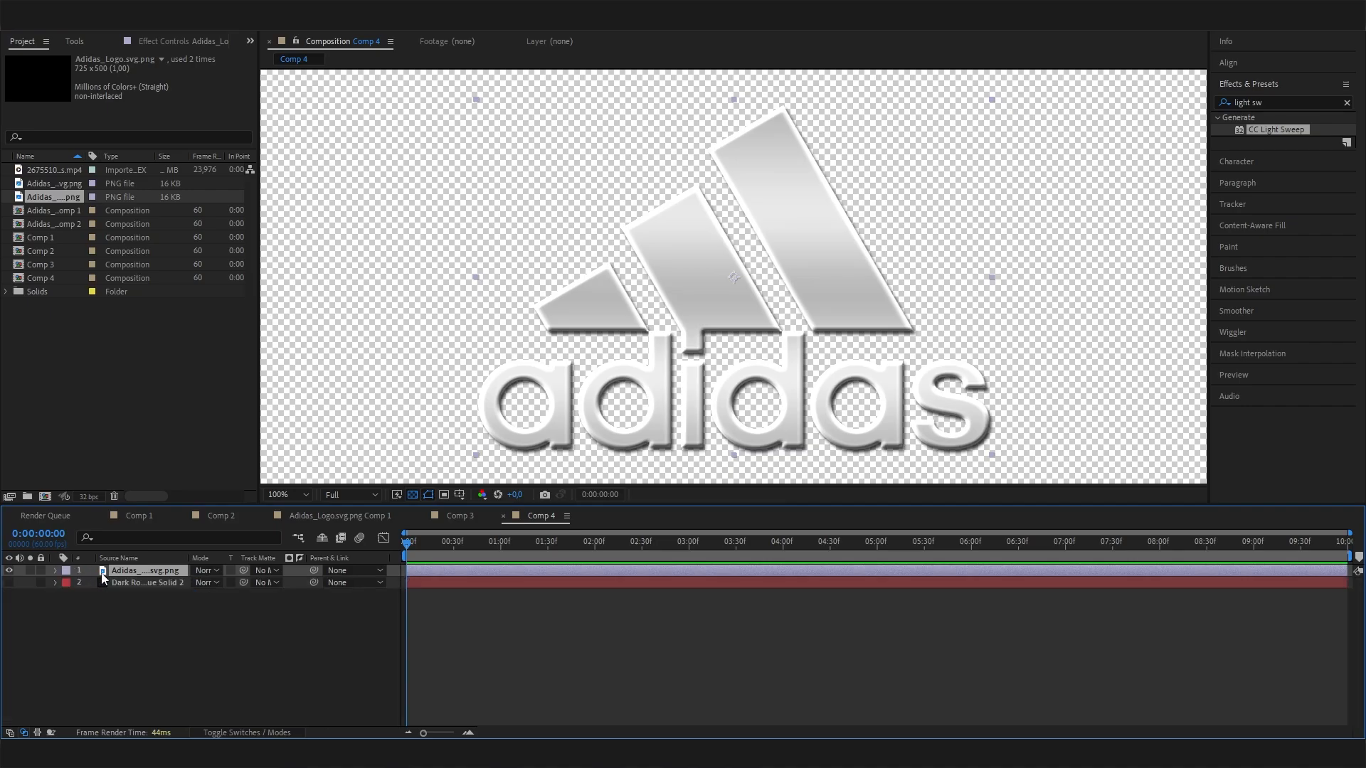
Show the dark blue background again and find CC Light Sweep in Effects & Presets
left_click(10, 583)
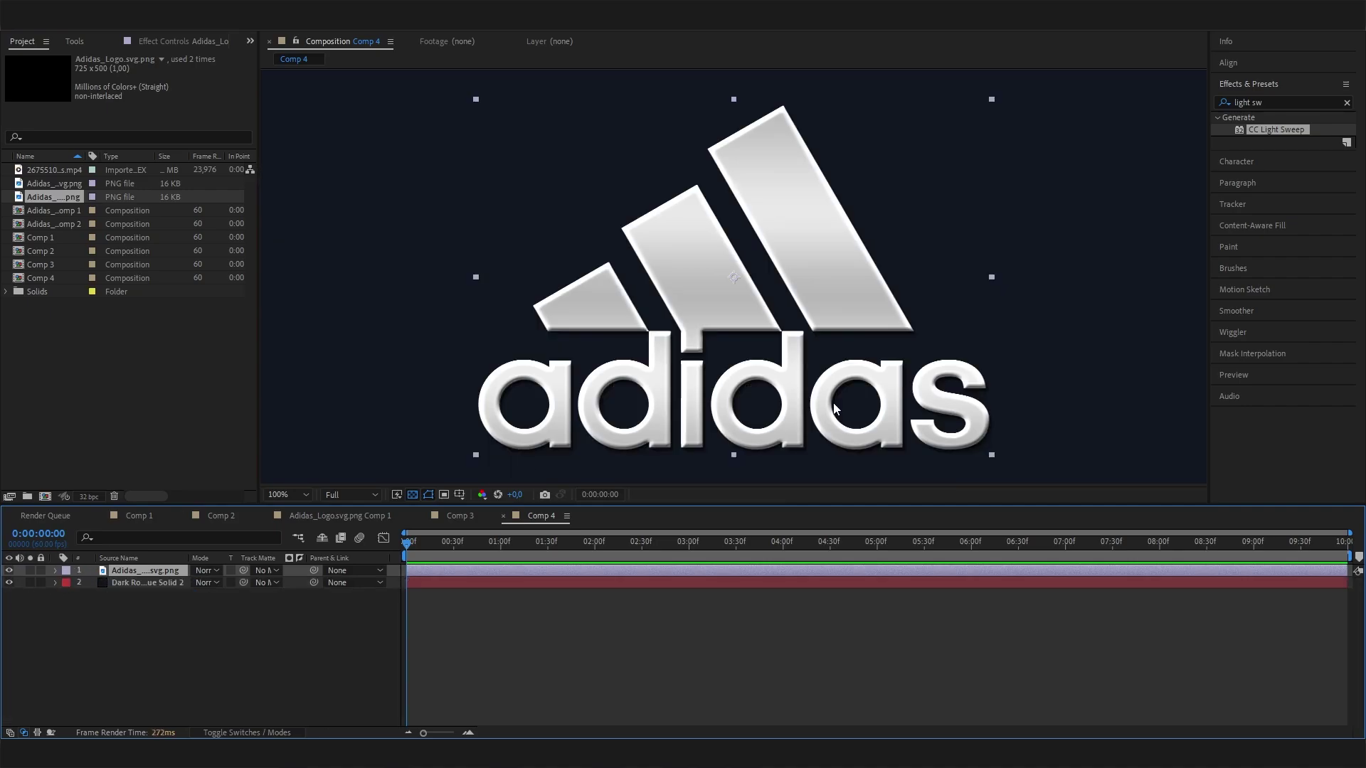
left_click(1276, 101)
key("BackSpace")
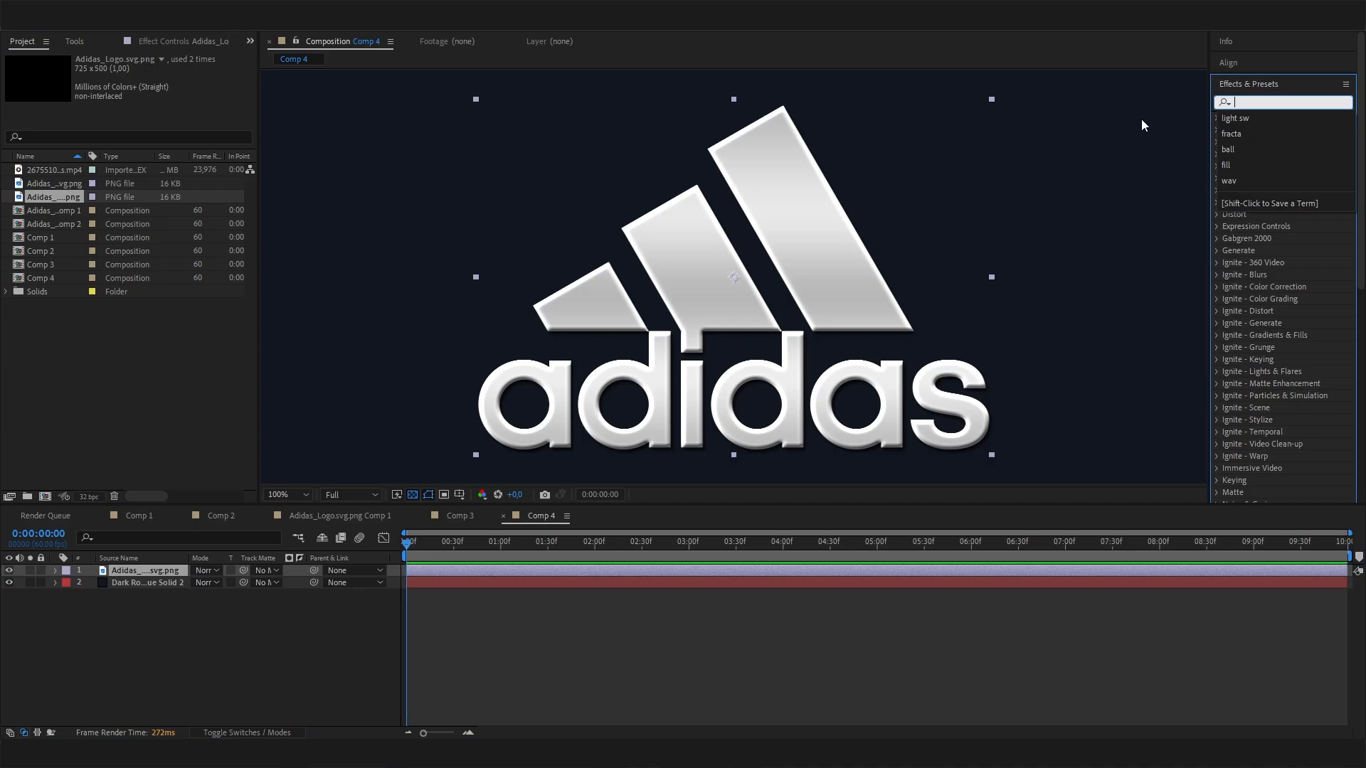
type("light")
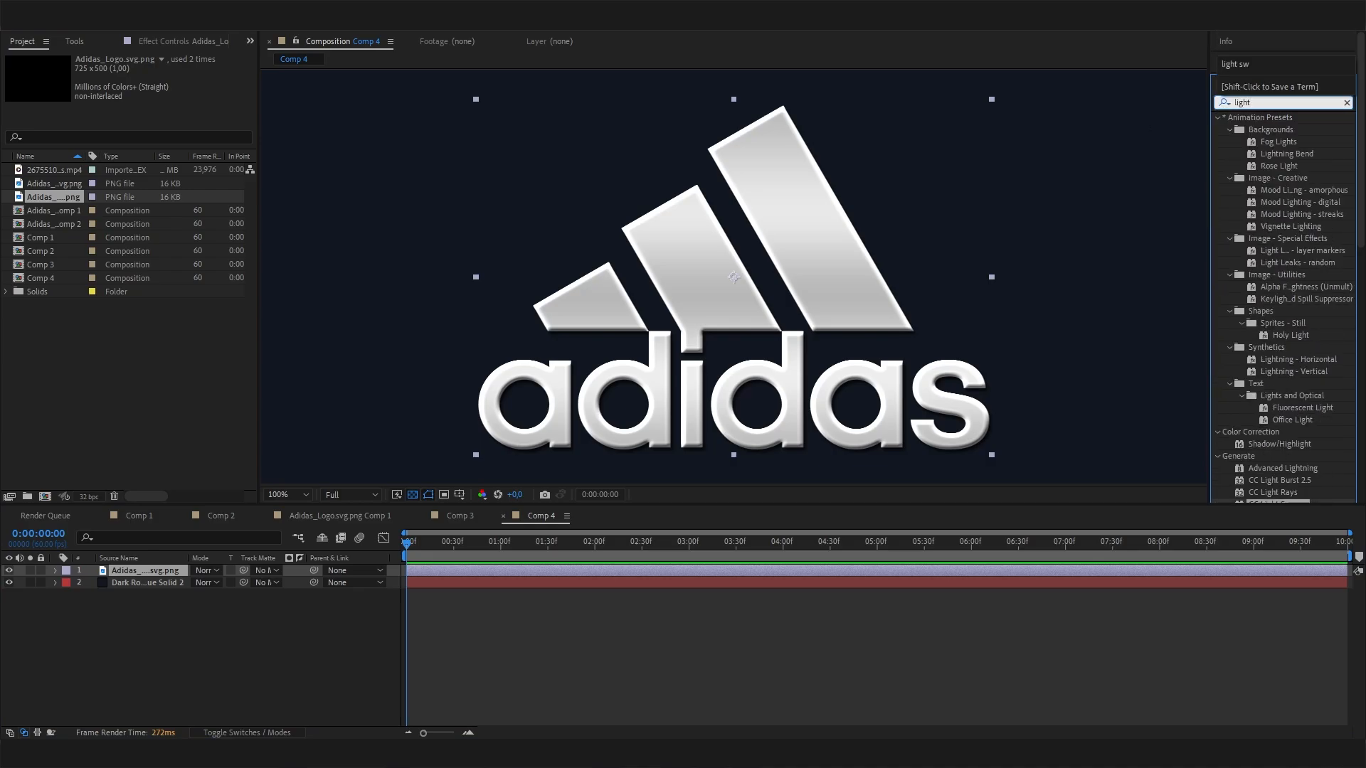
type(" swe")
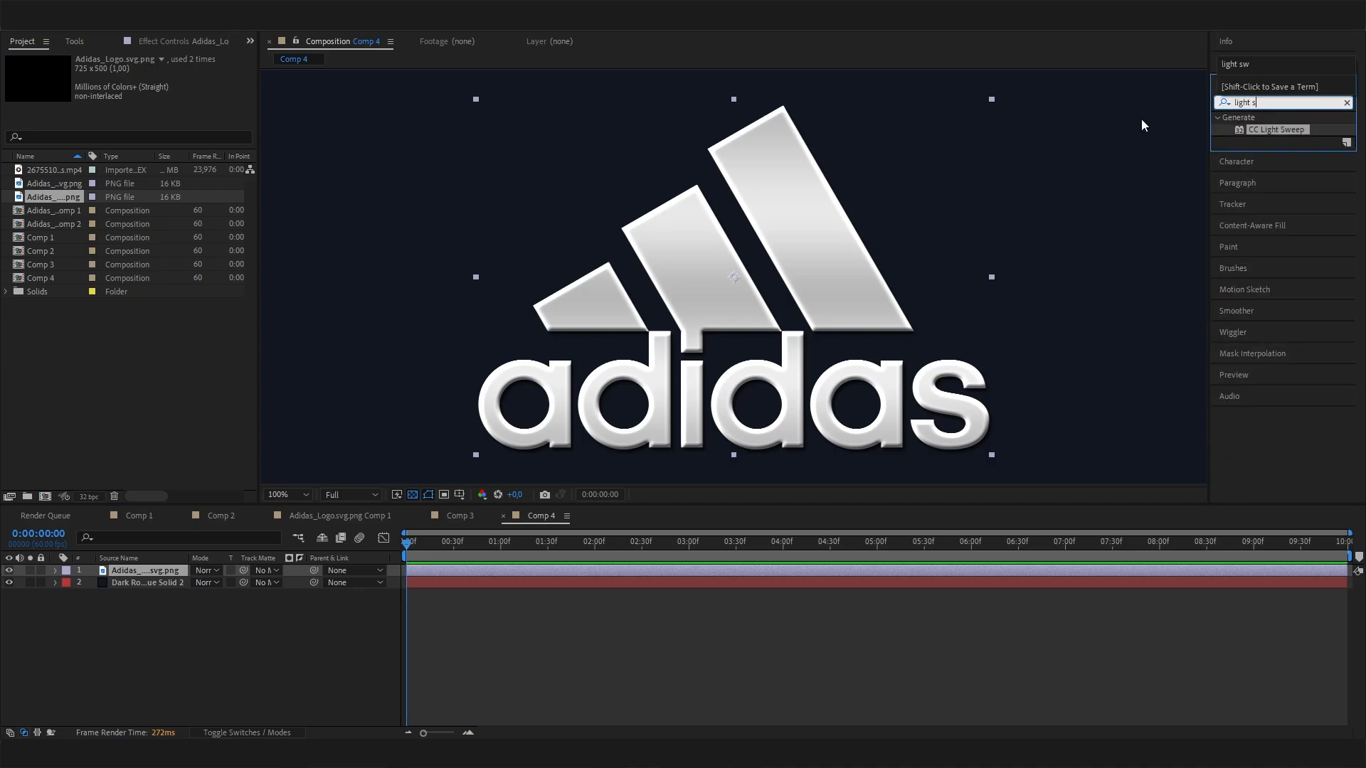
left_click(1288, 127)
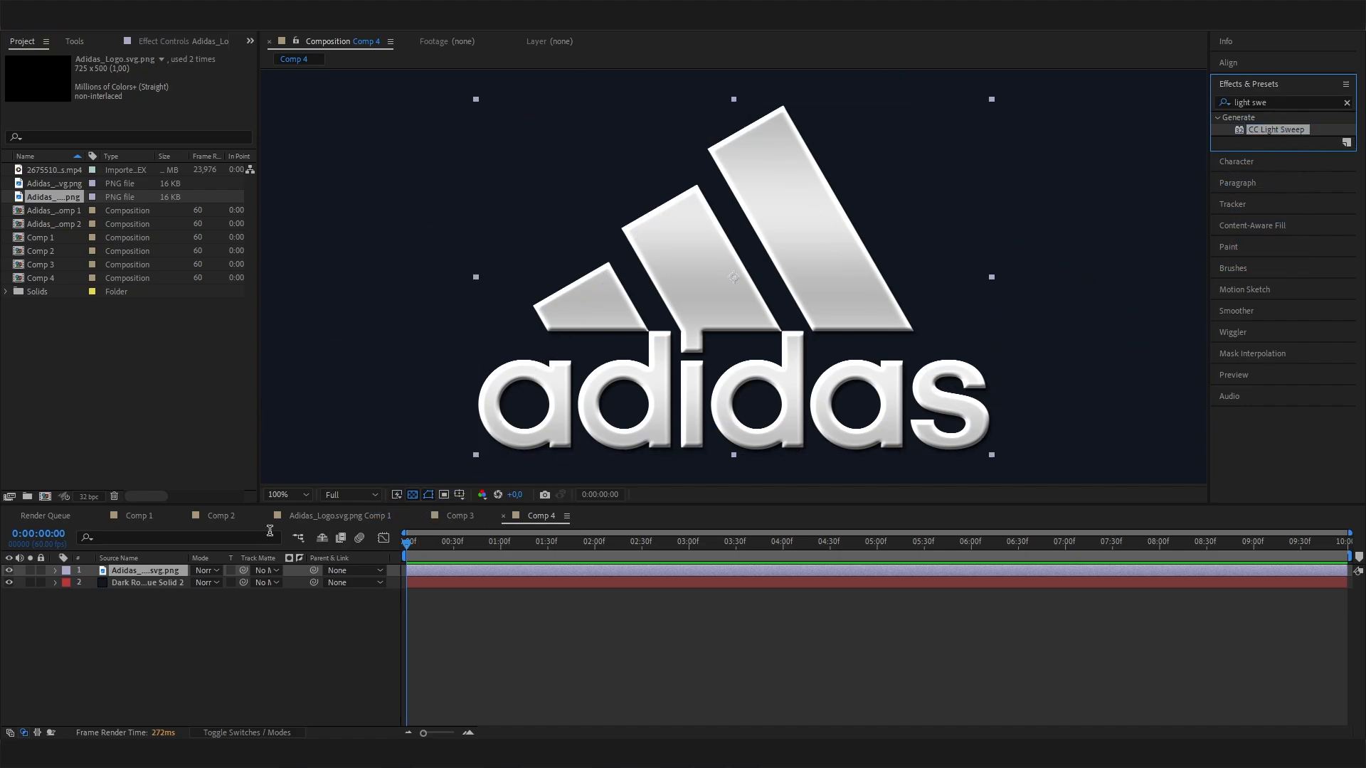
Pre-compose the logo layer with Move all attributes into the new composition
left_click(151, 571)
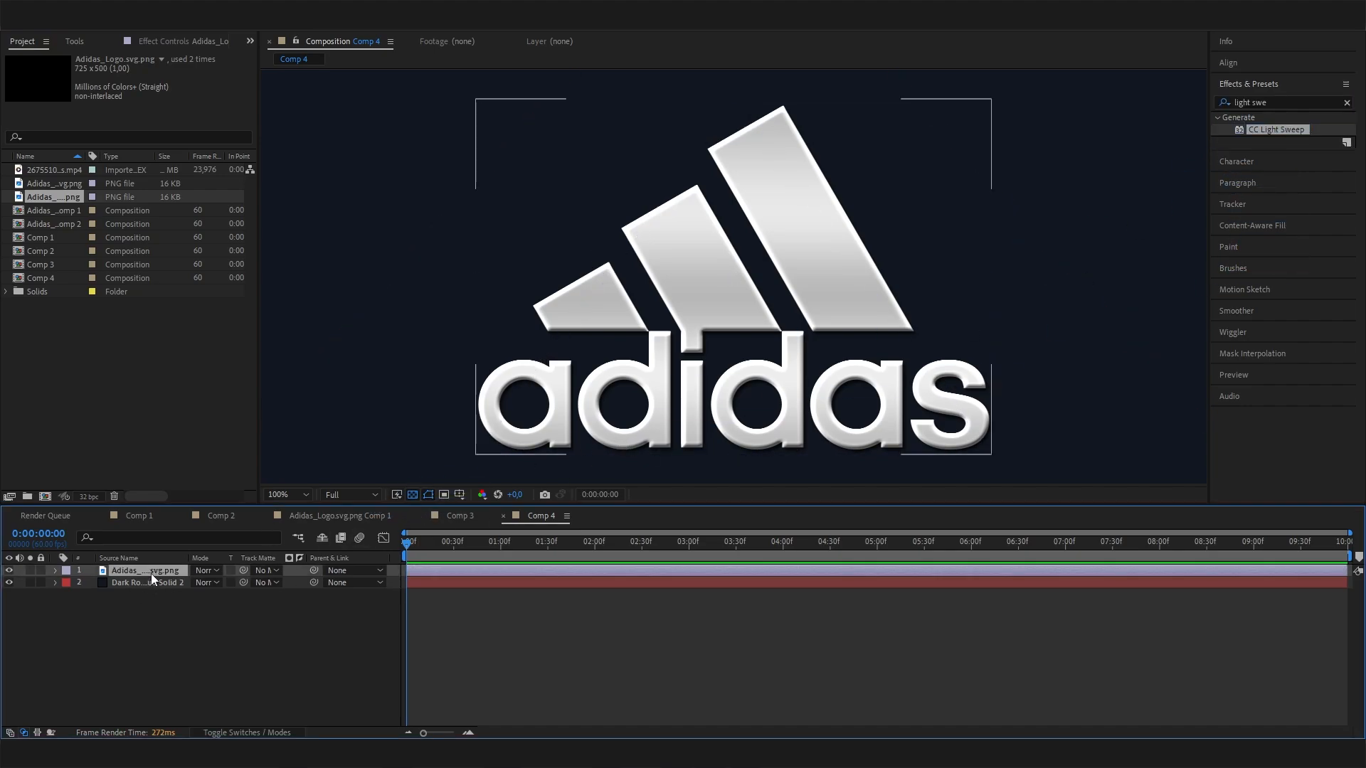
right_click(151, 571)
left_click(238, 483)
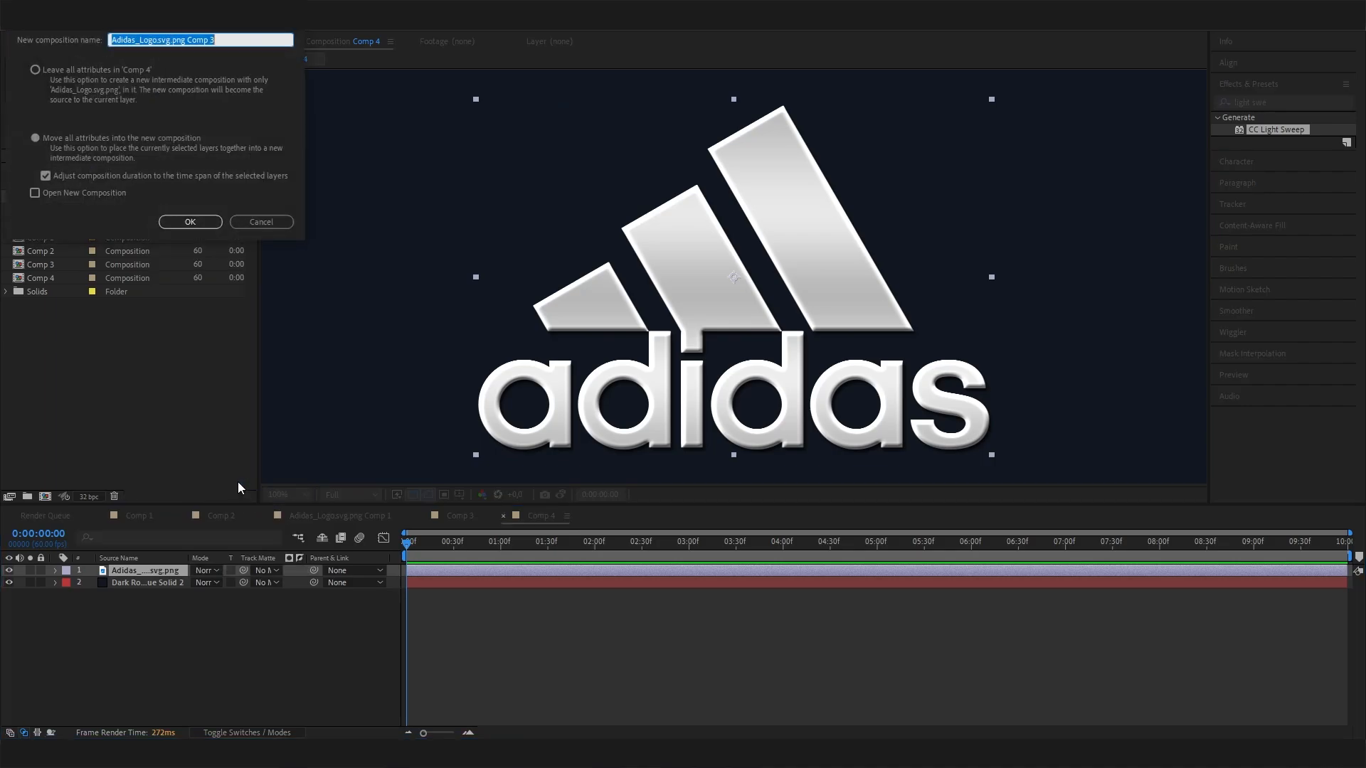
left_click(35, 138)
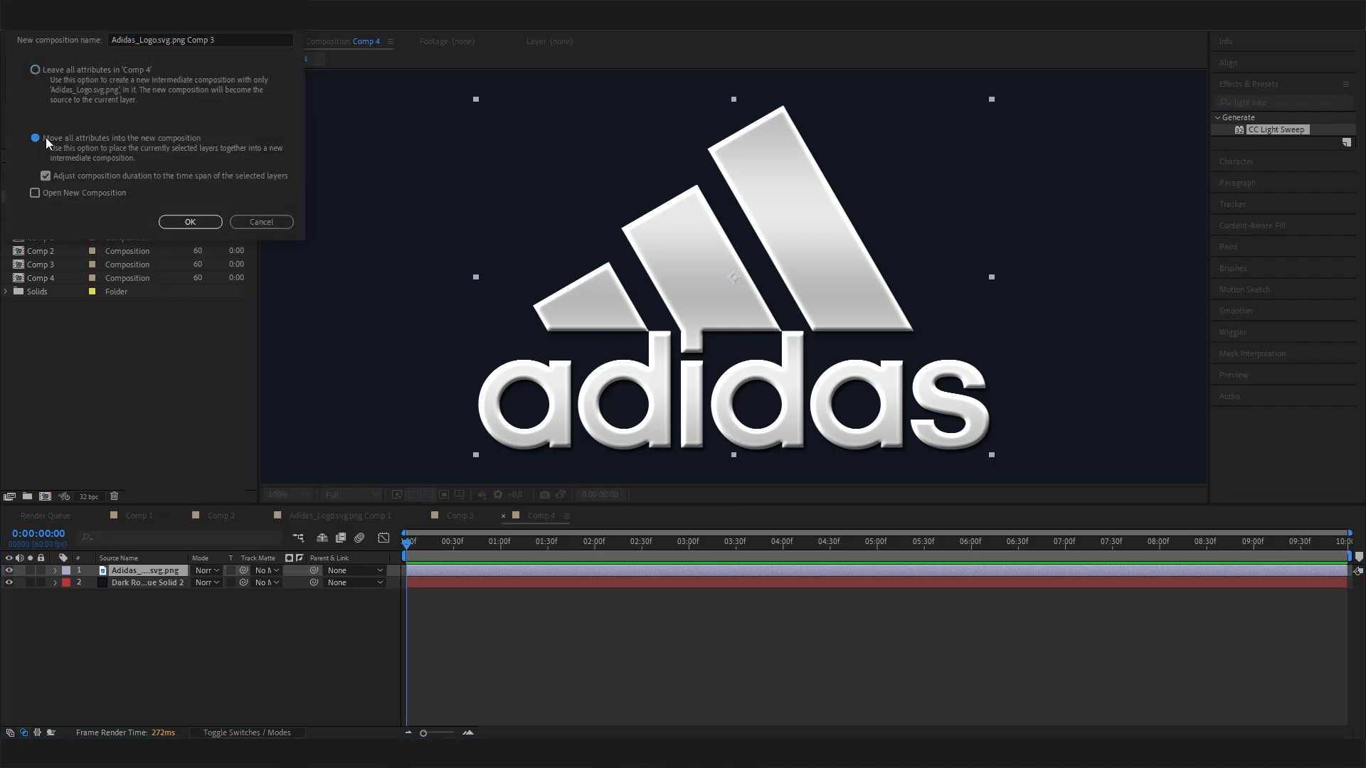
left_click(171, 222)
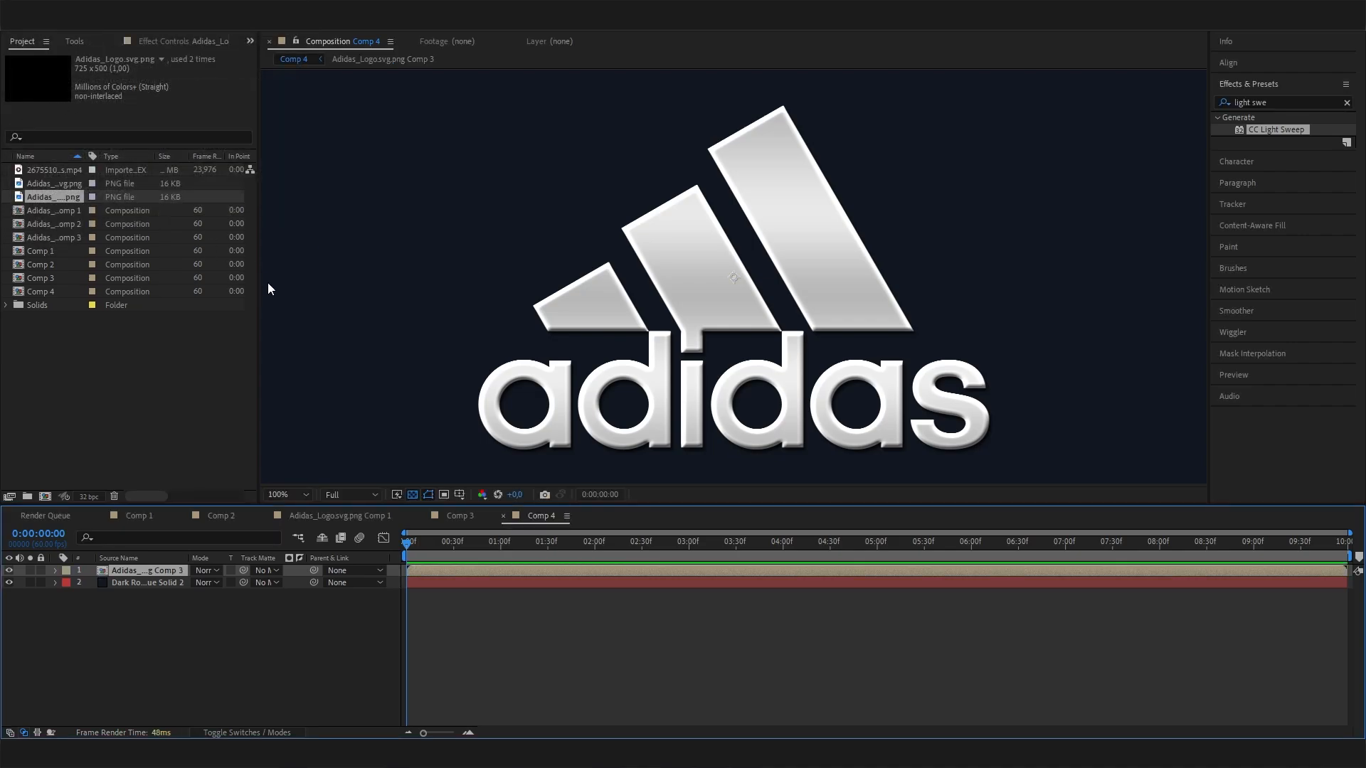
Apply CC Light Sweep to the precomposed logo with its centre above the logo's right side
left_click(157, 571)
left_click_drag(1278, 129, 157, 569)
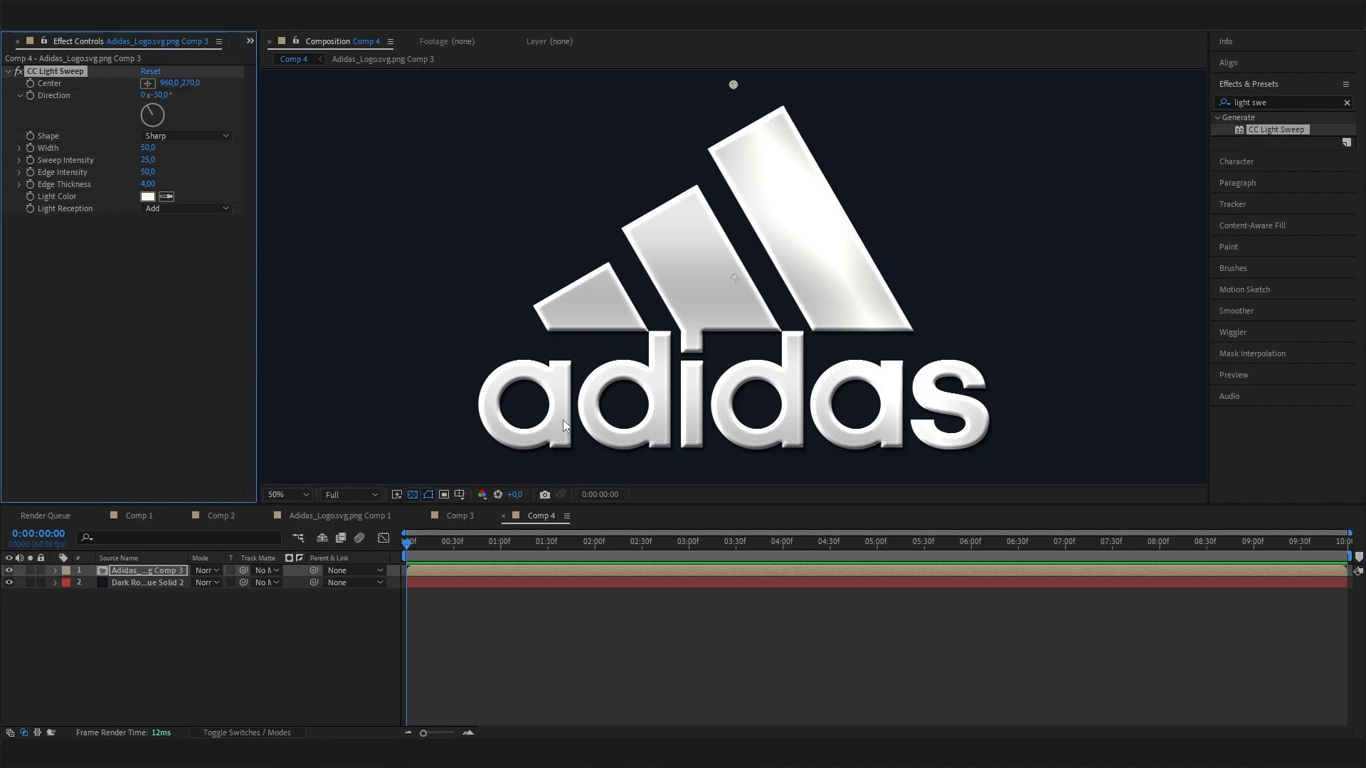
scroll(563, 419, "down", 1)
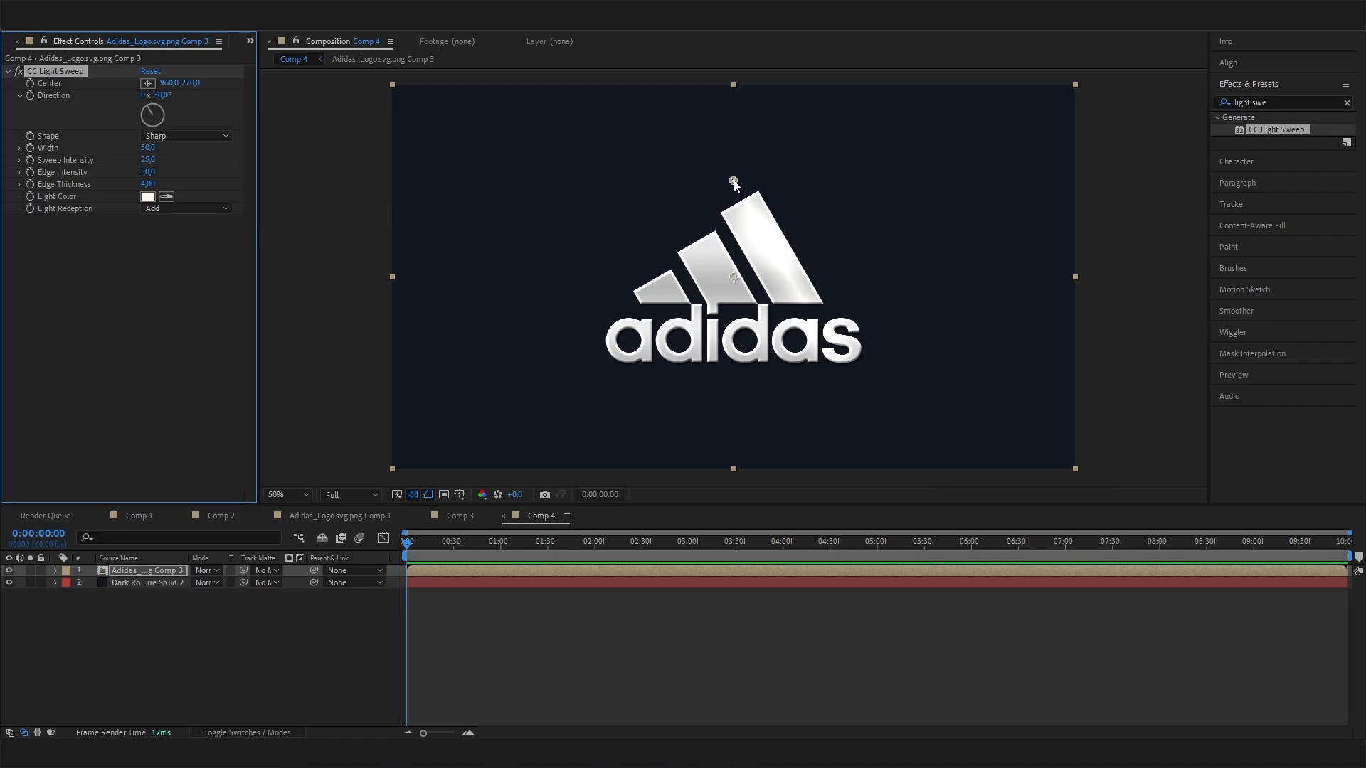
mouse_move(733, 183)
left_mouse_down()
mouse_move(782, 165)
mouse_move(725, 211)
mouse_move(825, 283)
mouse_move(773, 183)
mouse_move(803, 169)
left_mouse_up()
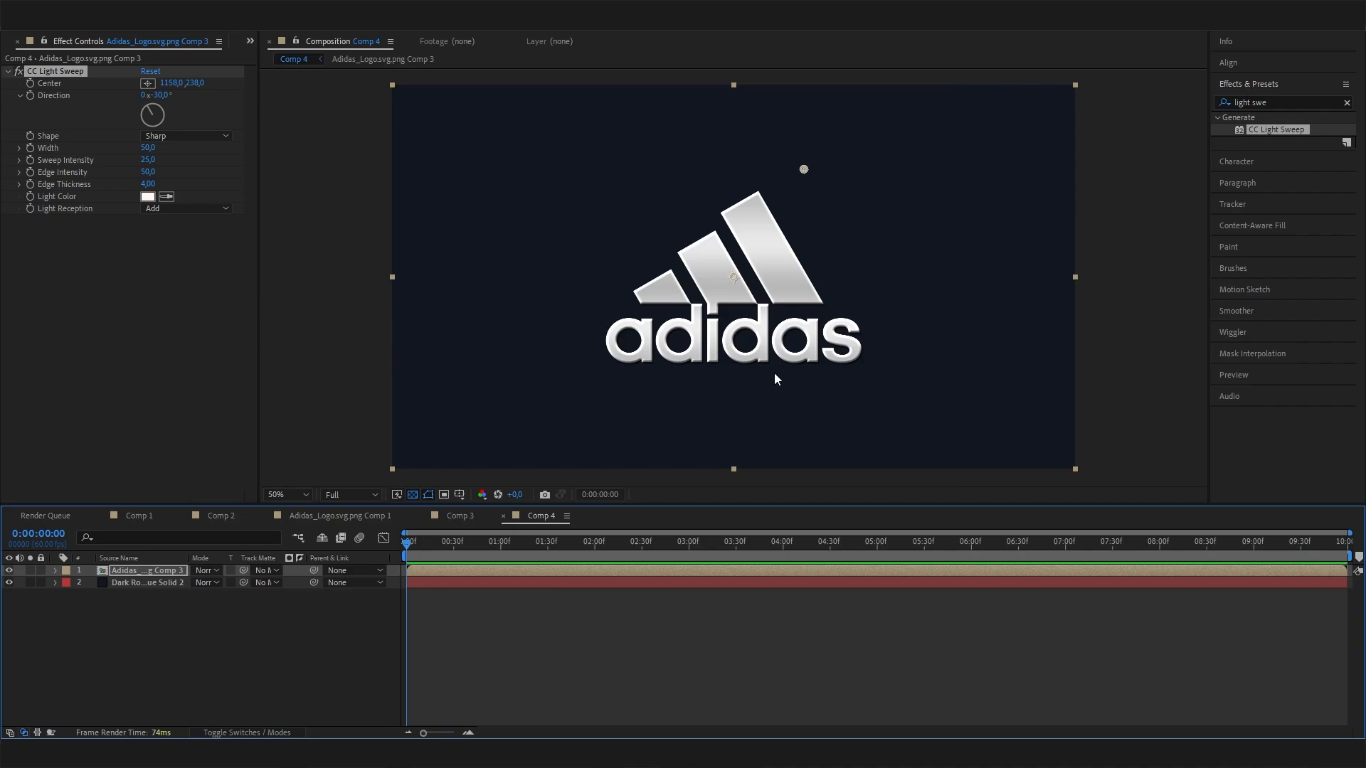
Keyframe the sweep Center from the right at the start to the logo's left at the end
left_click(34, 86)
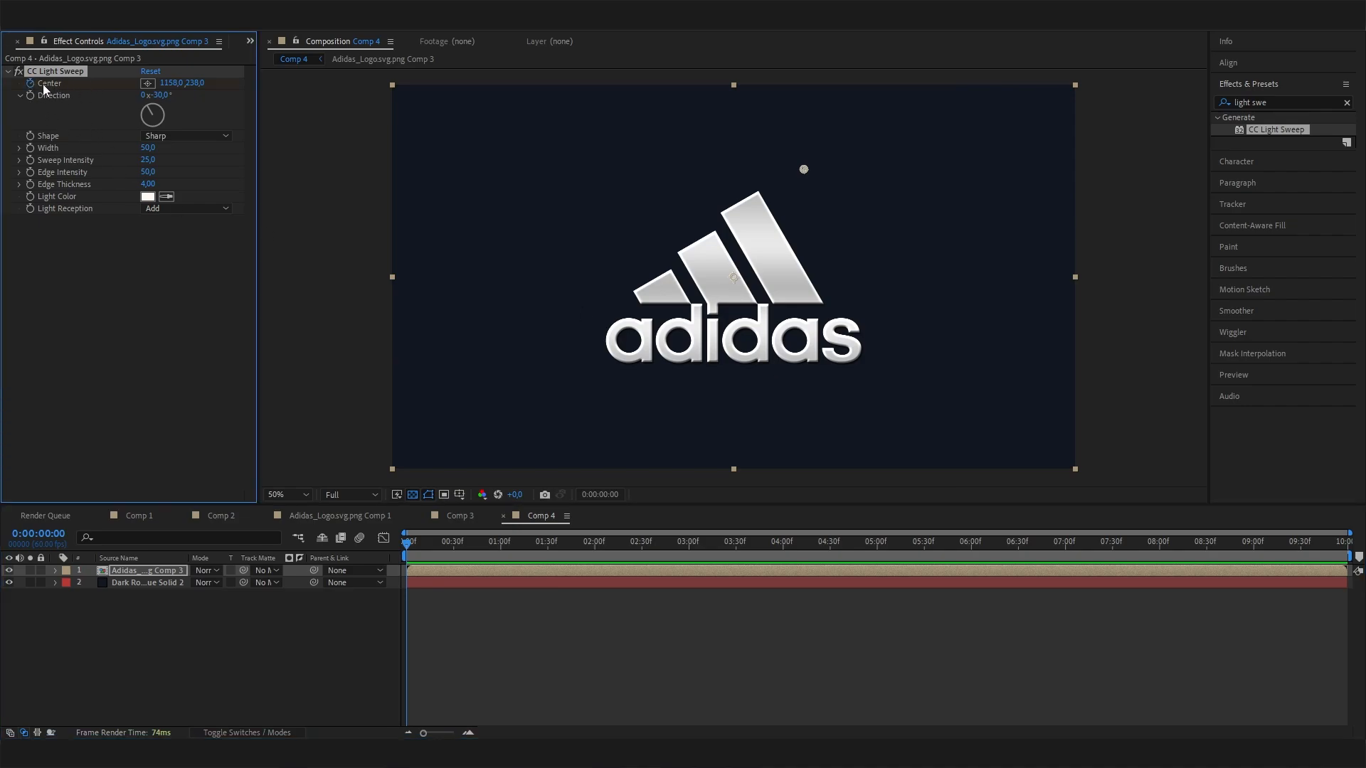
key("End")
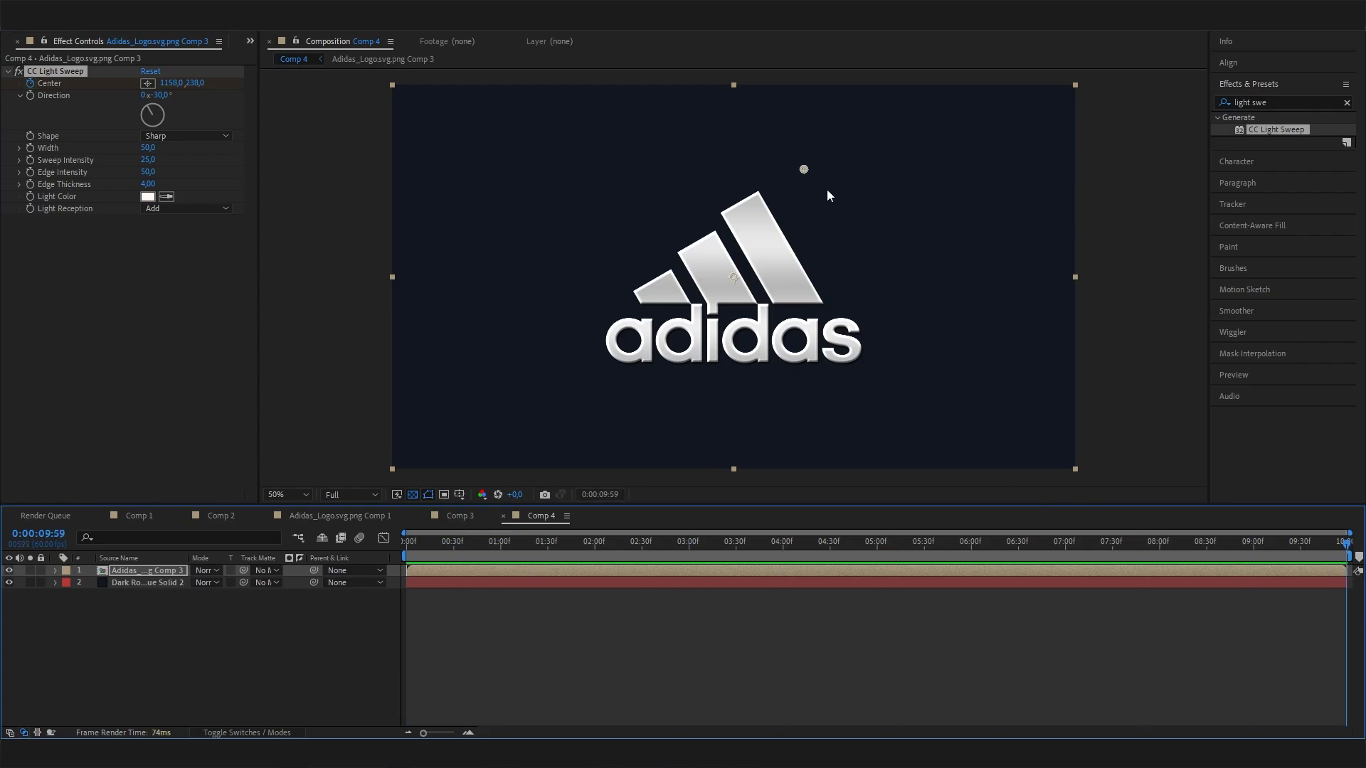
left_click_drag(804, 171, 507, 177)
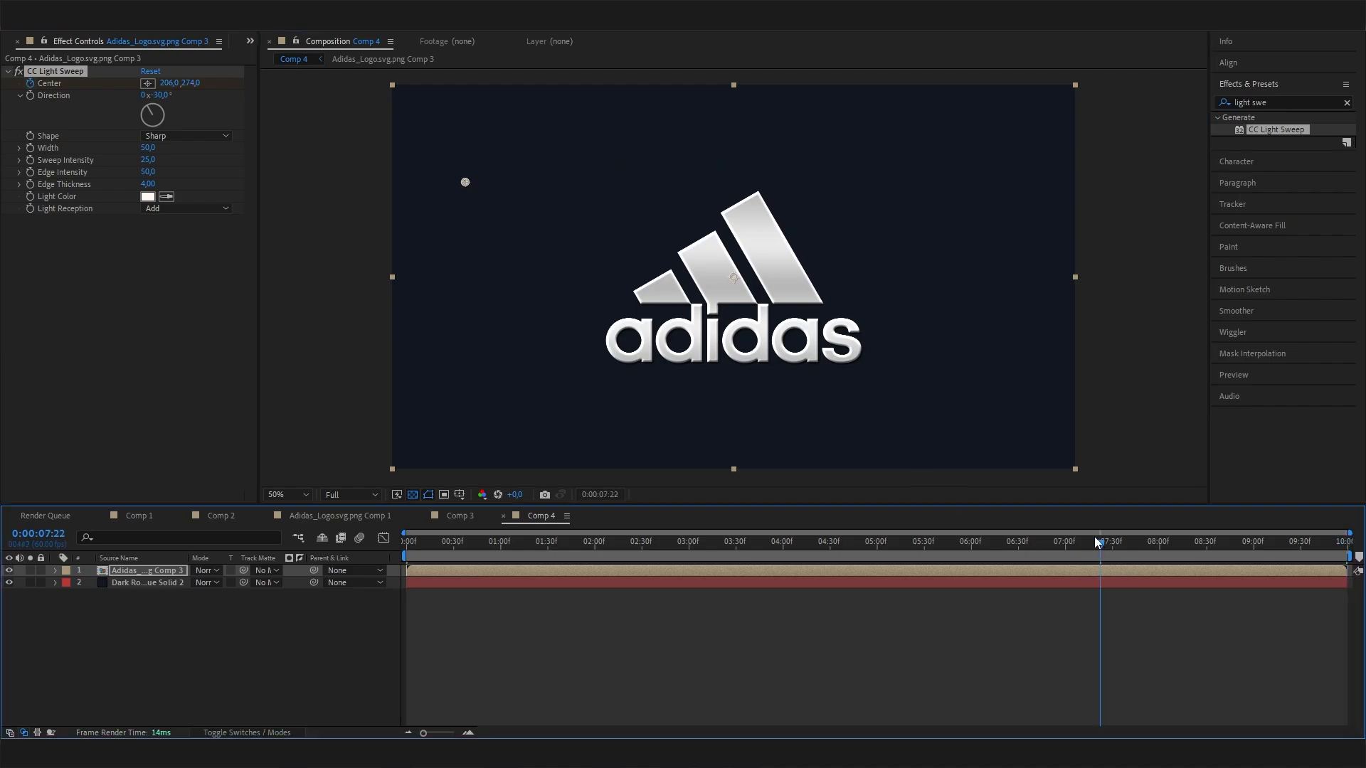
Scrub the timeline to preview the shine and park at the 3-second mark, zoomed in
mouse_move(1093, 540)
left_mouse_down()
mouse_move(707, 544)
mouse_move(774, 540)
left_mouse_up()
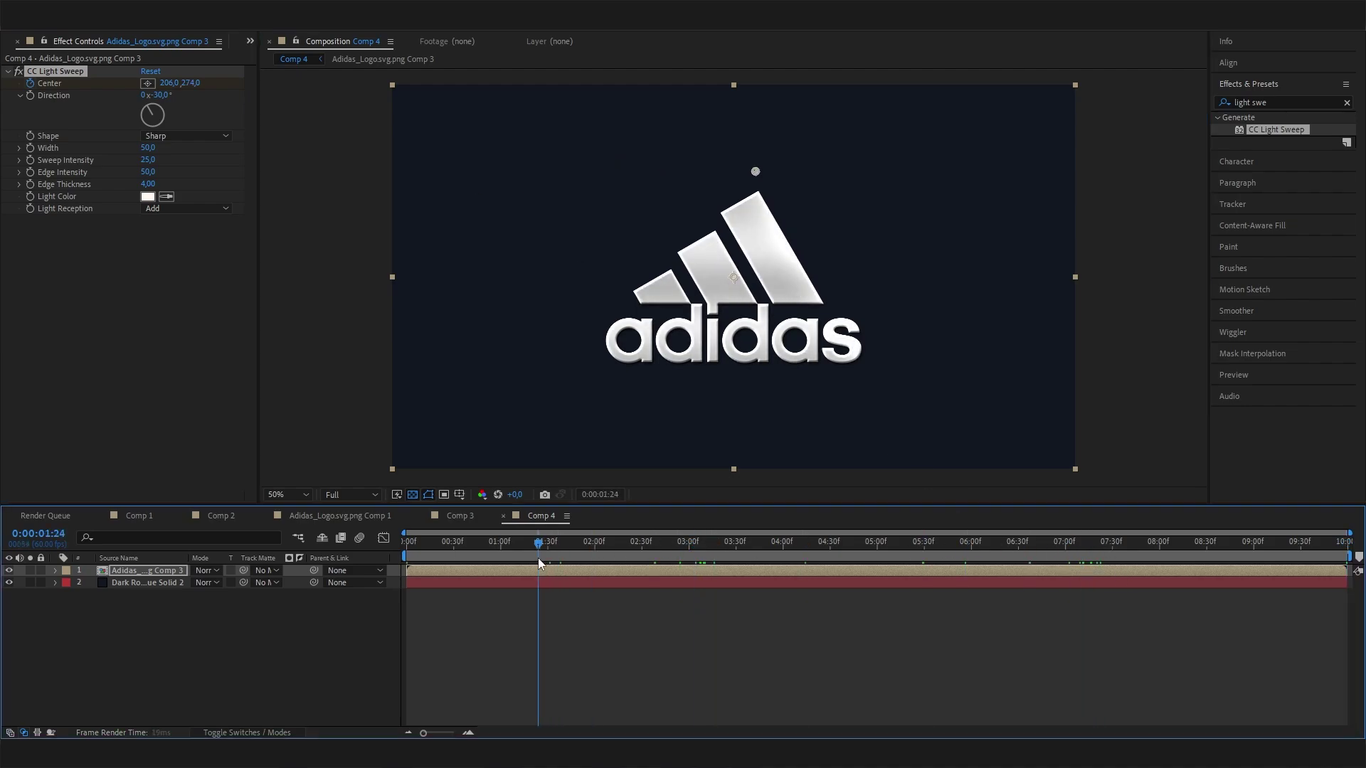
left_click(688, 540)
key("period")
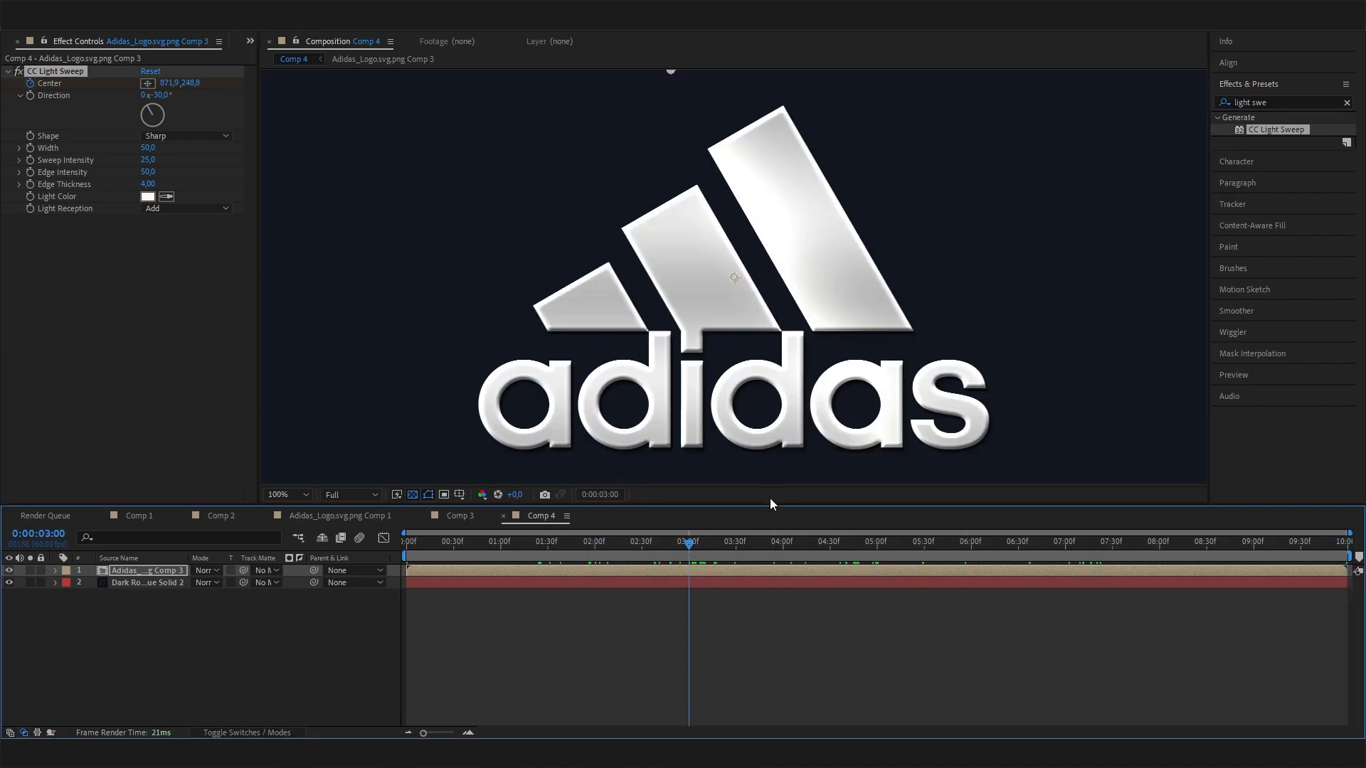